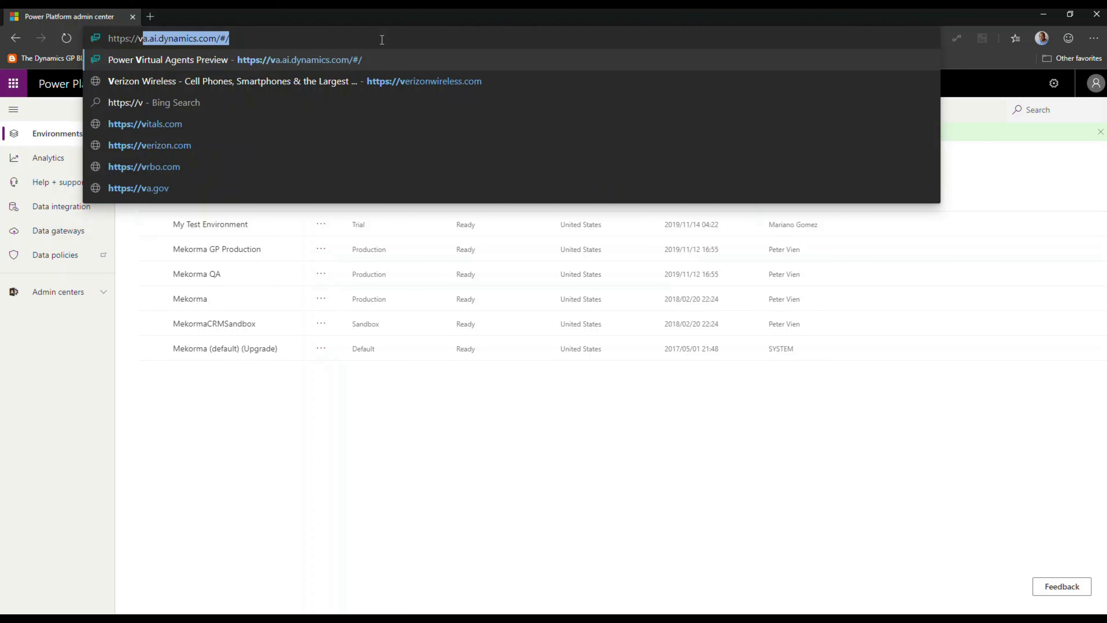
# Open Power Virtual Agents at va.ai.dynamics.com and create a new bot named Andrea in My Test Environment
pyautogui.press('End')
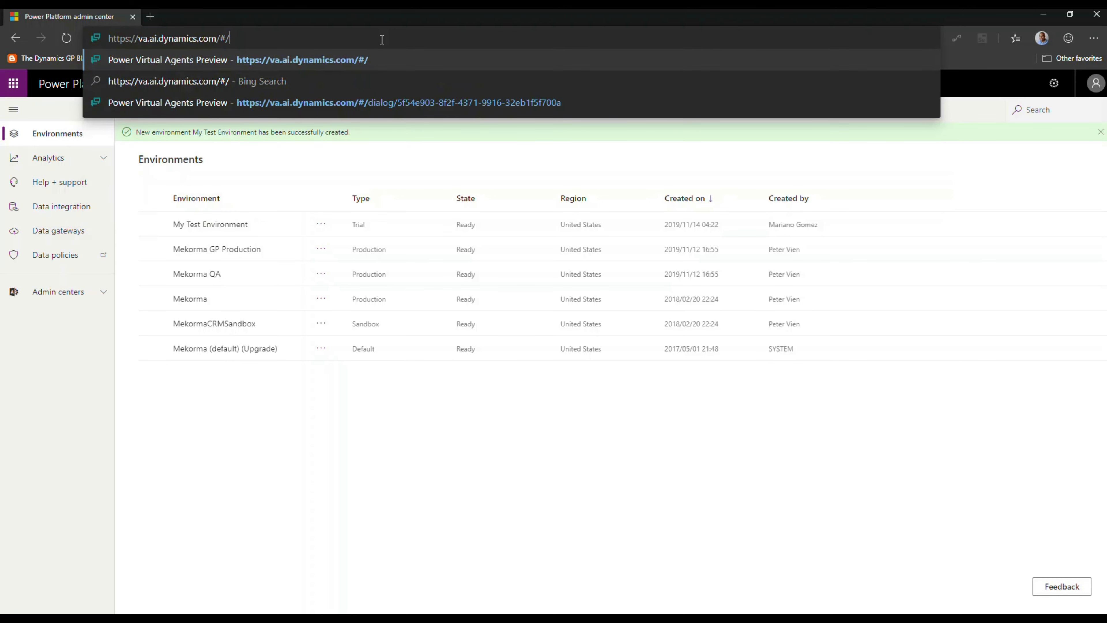
pyautogui.press('Return')
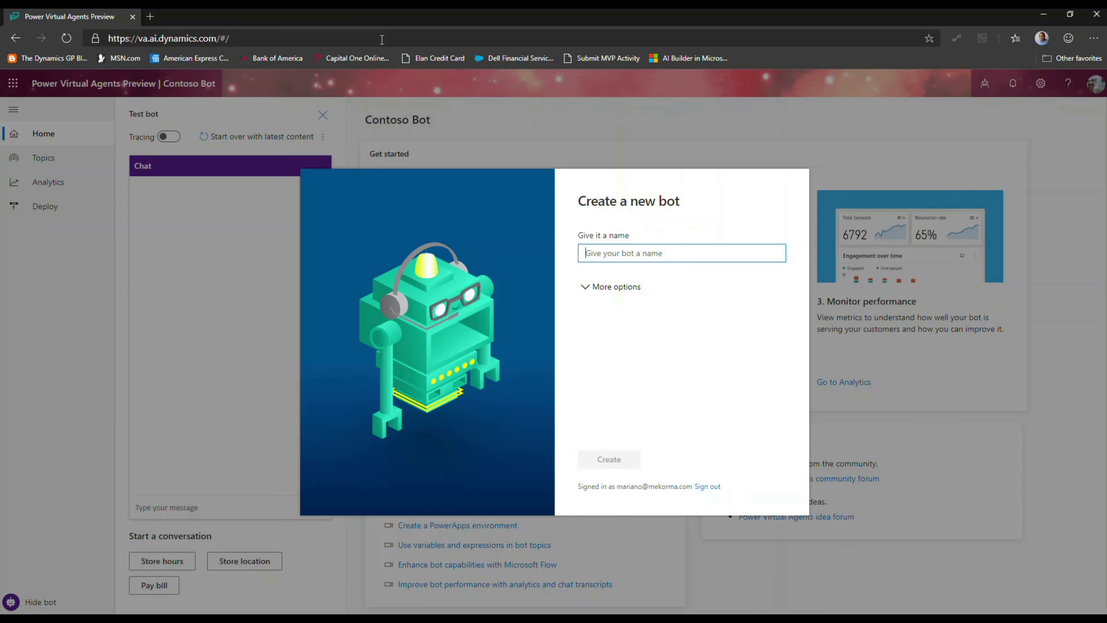
pyautogui.write('Andrea')
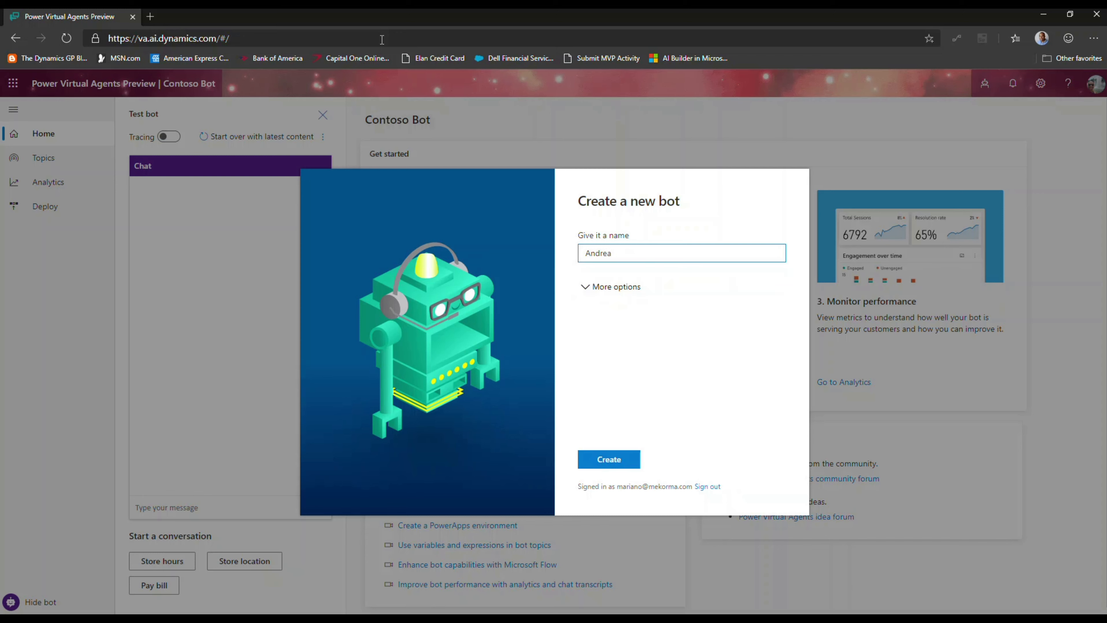
pyautogui.press('Tab')
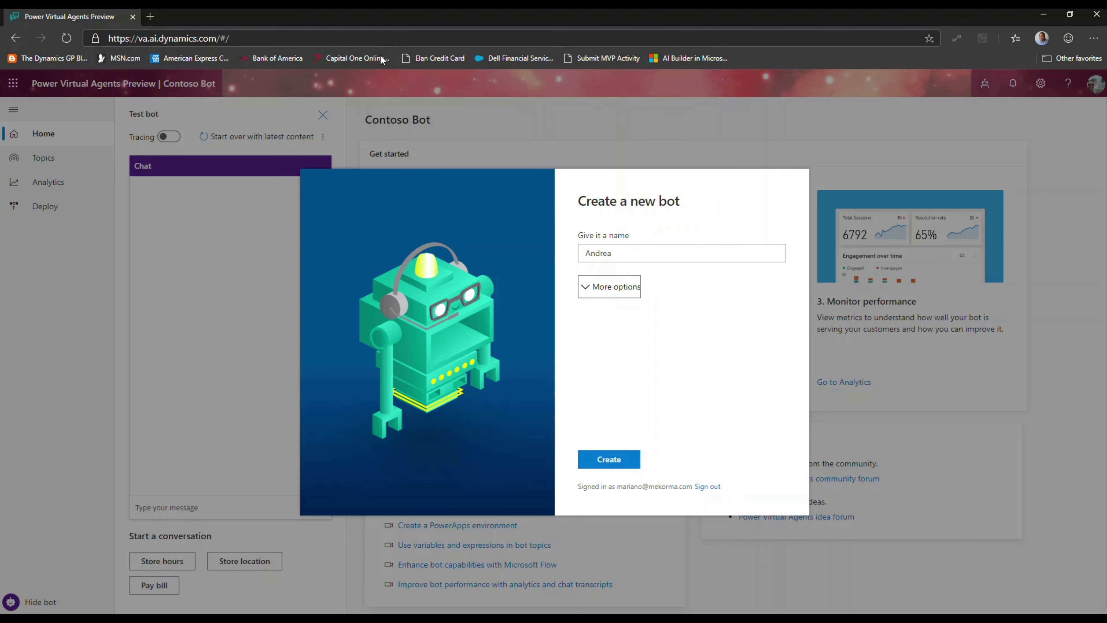
pyautogui.click(587, 293)
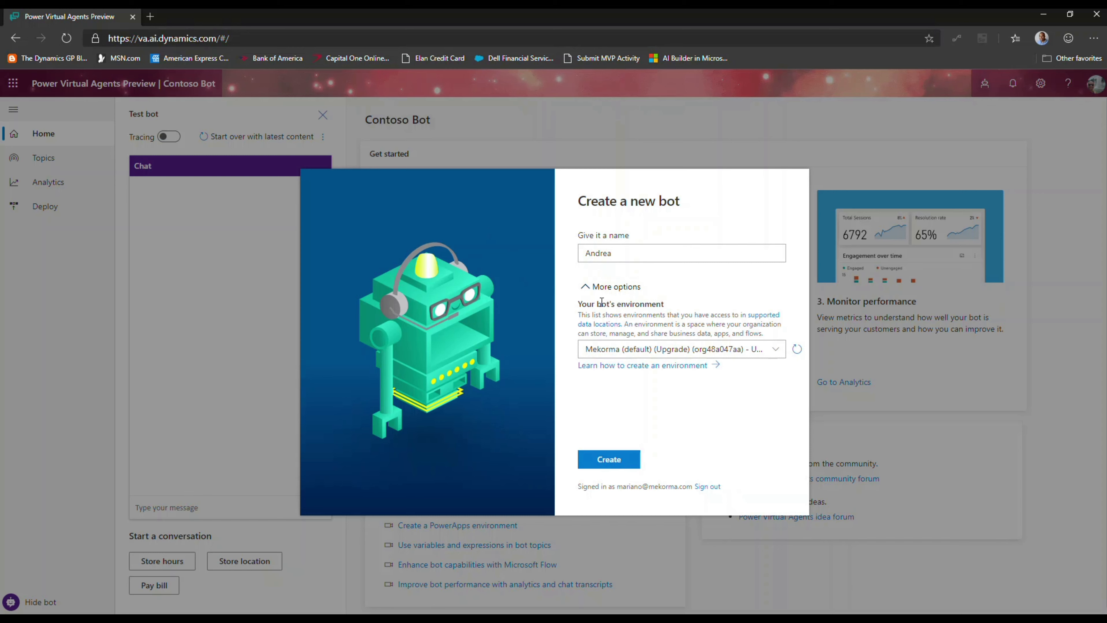
pyautogui.click(777, 355)
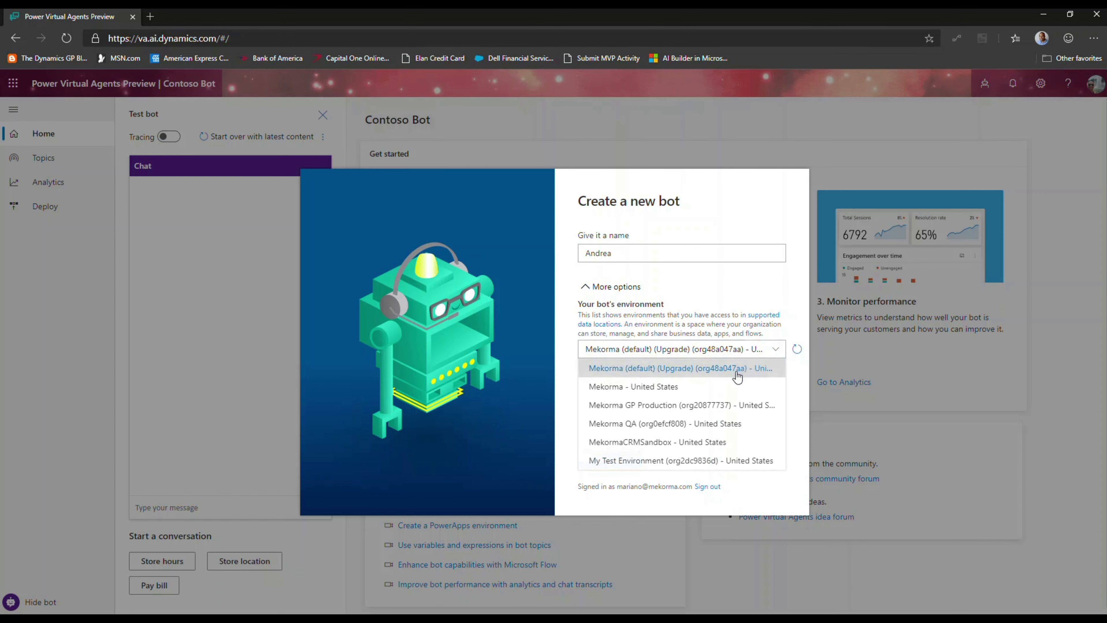
pyautogui.click(672, 462)
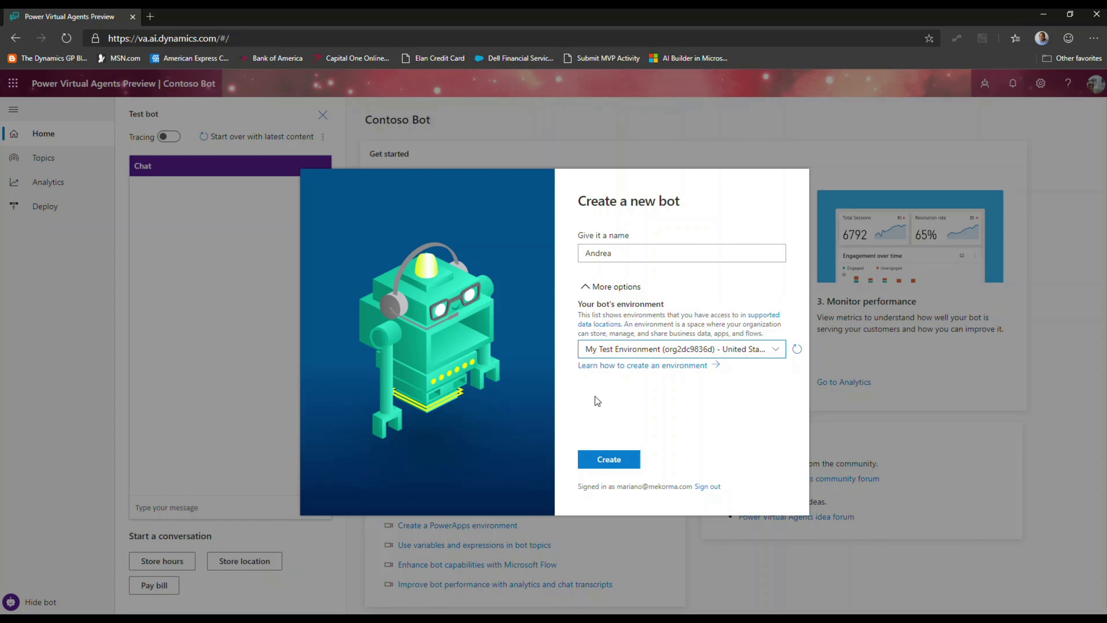
pyautogui.click(609, 462)
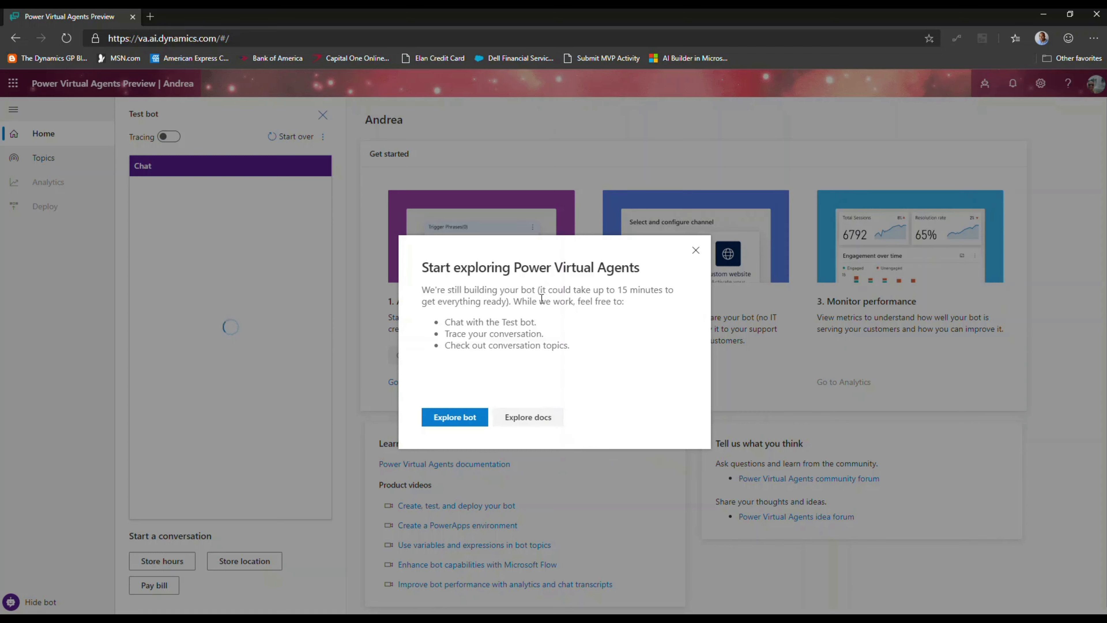
# Close the welcome message by choosing to explore the bot
pyautogui.rightClick(582, 297)
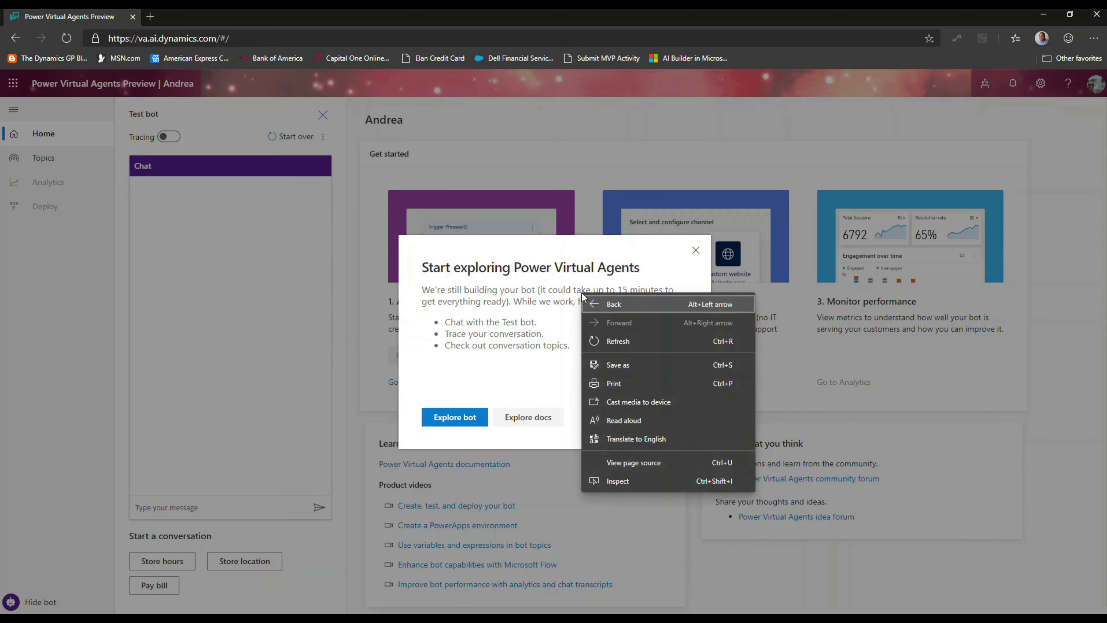
pyautogui.click(550, 290)
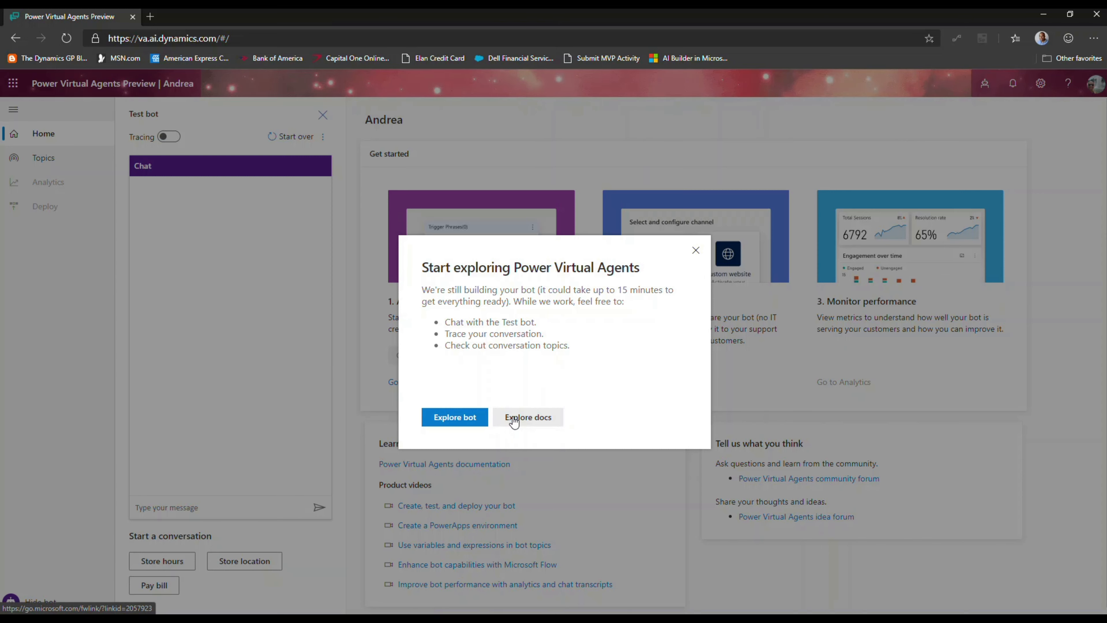
pyautogui.click(453, 426)
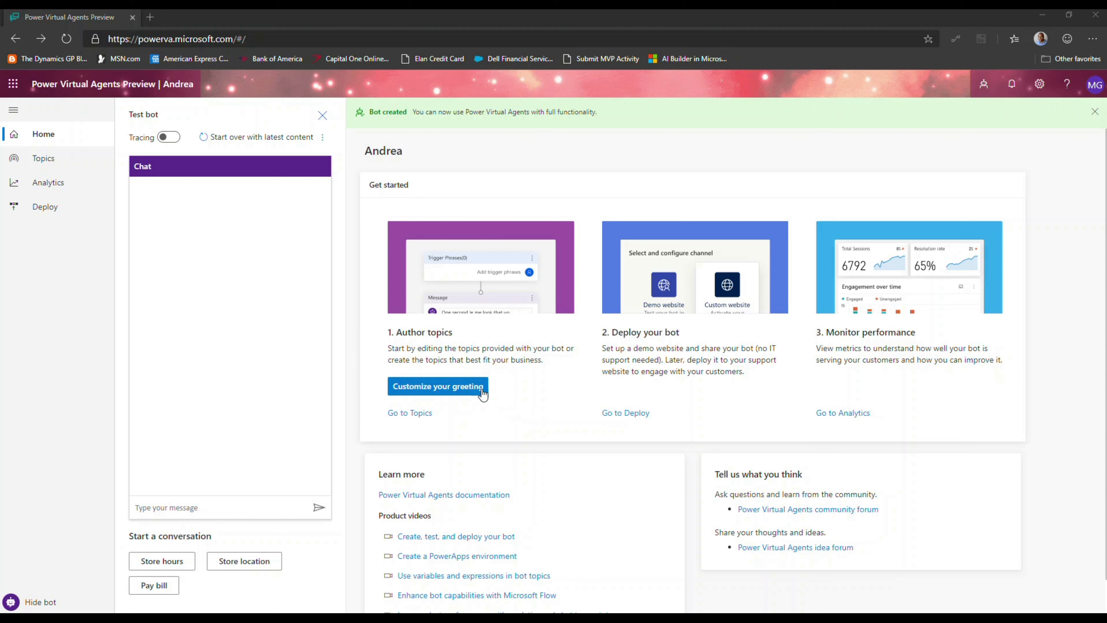
# Examine the Greeting topic's conversation flow and browse the bot's existing user and system topics
pyautogui.click(466, 394)
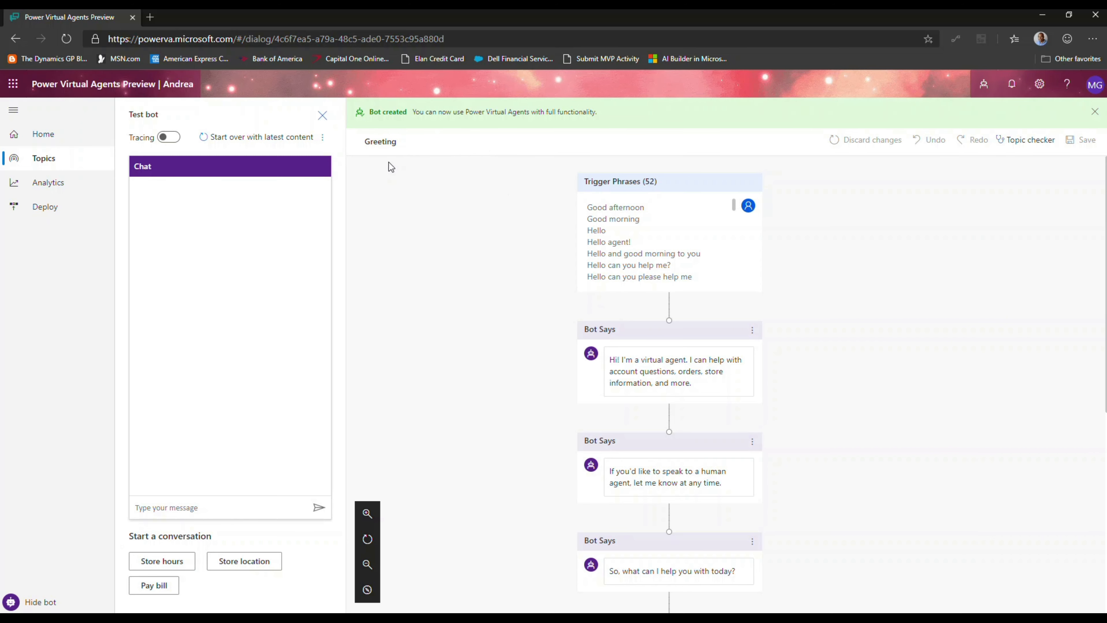
pyautogui.click(16, 38)
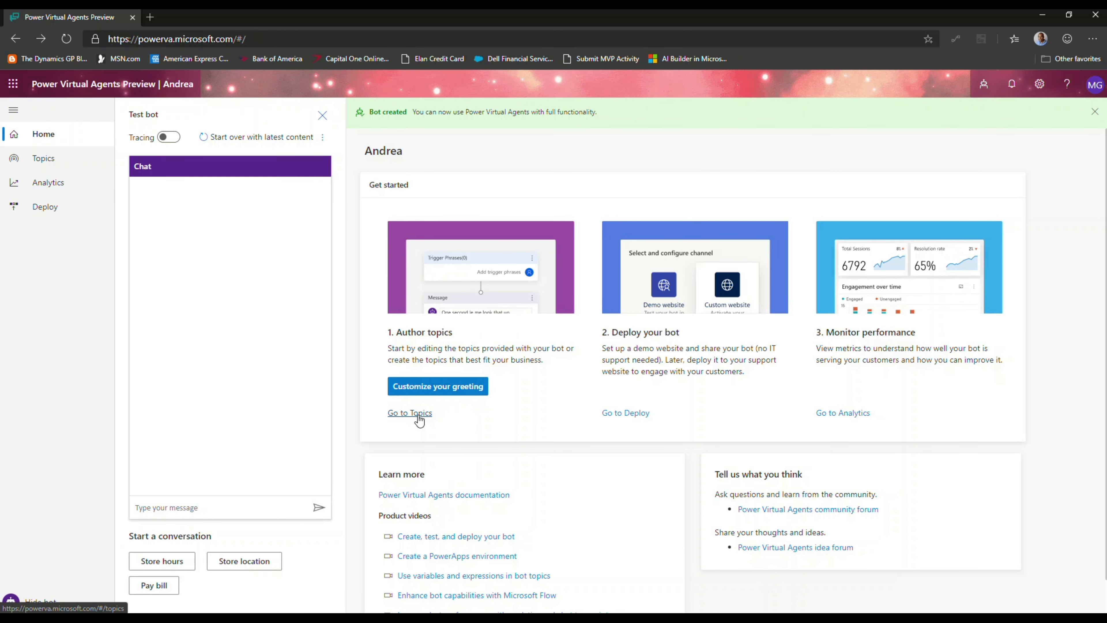
pyautogui.click(417, 416)
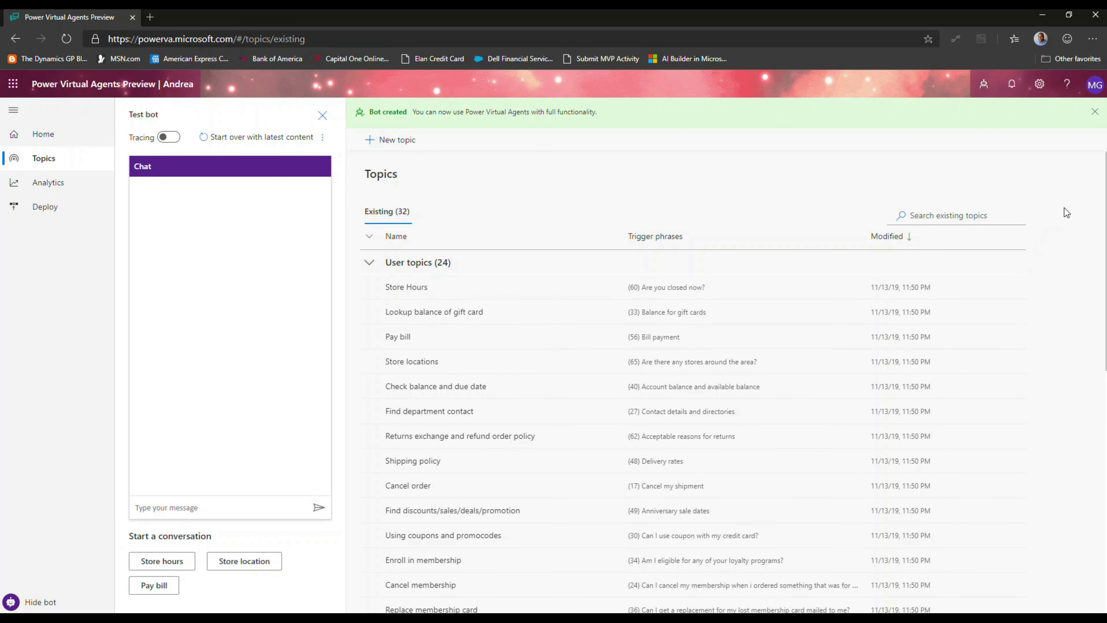
pyautogui.scroll(-10, 693, 383)
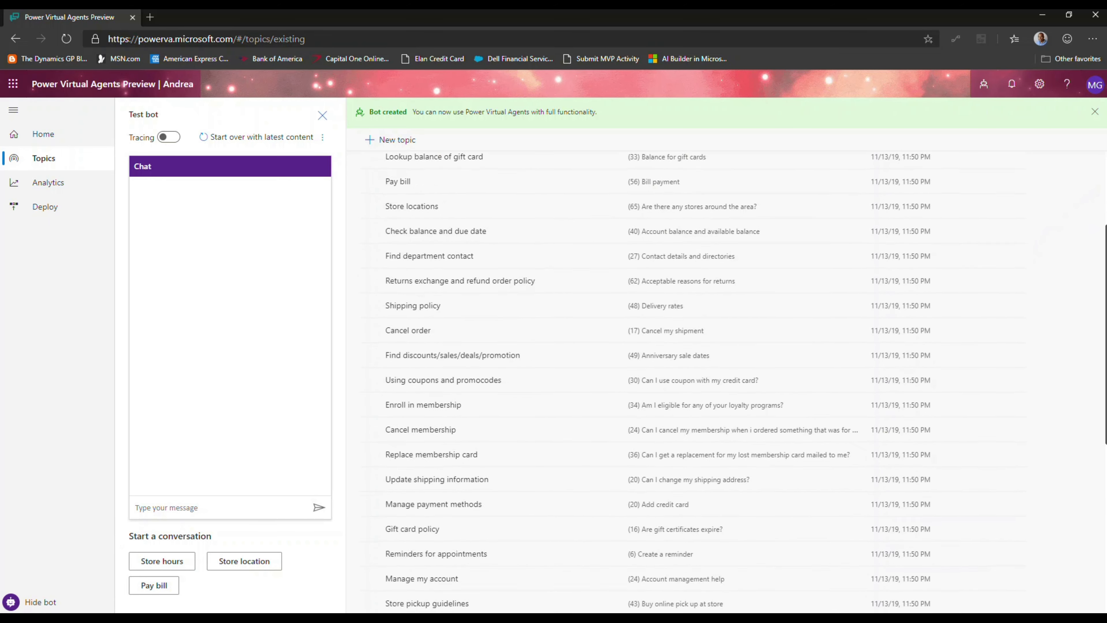
pyautogui.scroll(-2, 549, 487)
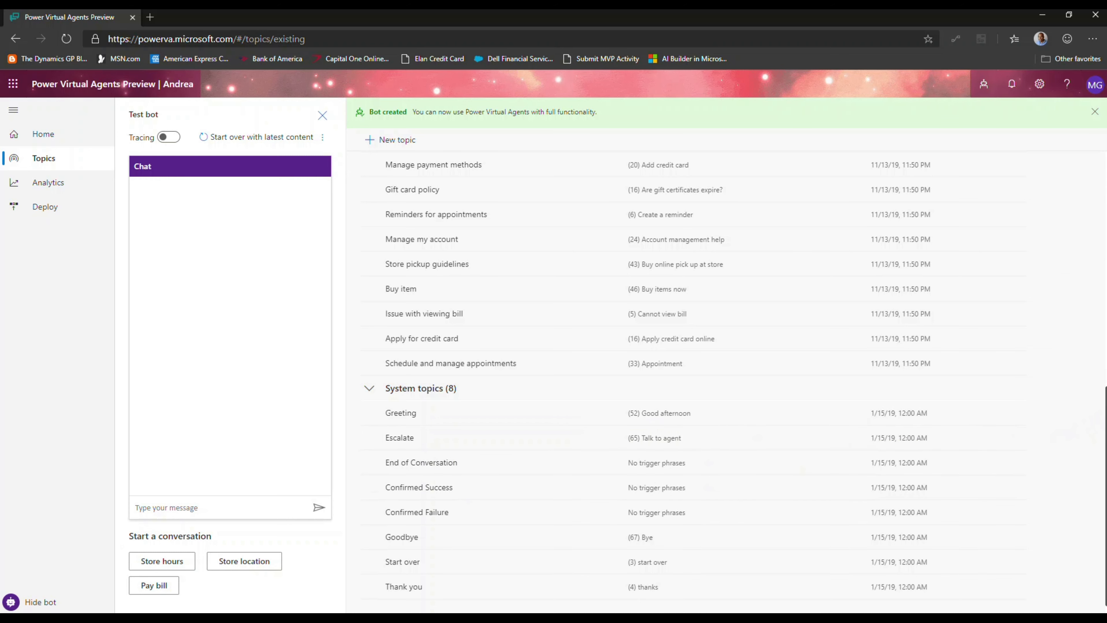
pyautogui.scroll(-1, 1103, 410)
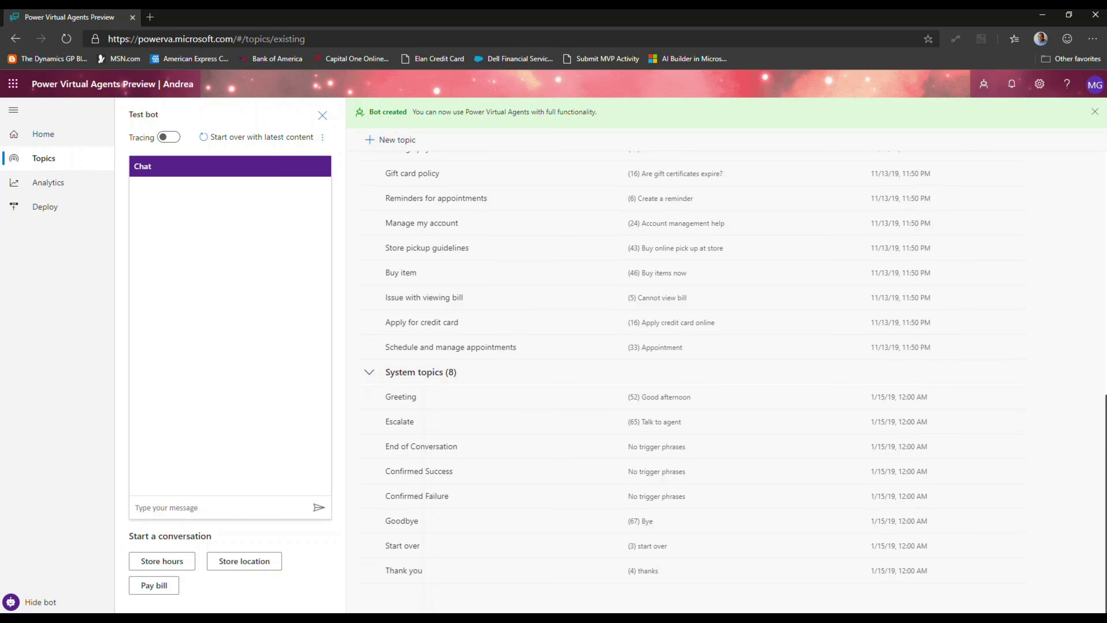
pyautogui.scroll(10, 1079, 192)
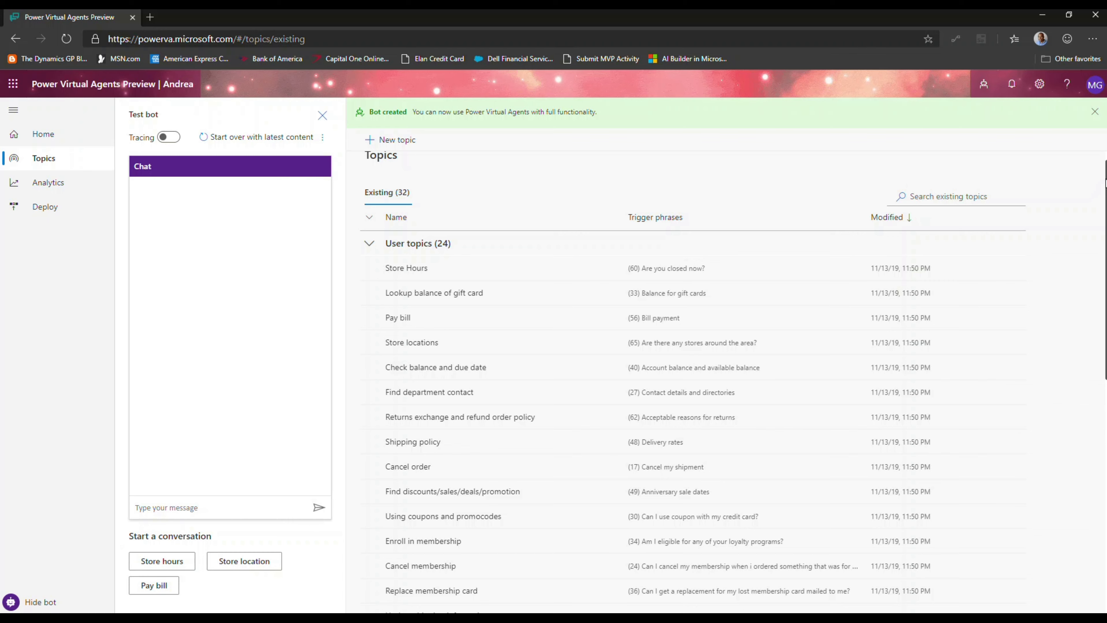
pyautogui.moveTo(1105, 180); pyautogui.dragTo(1106, 227)
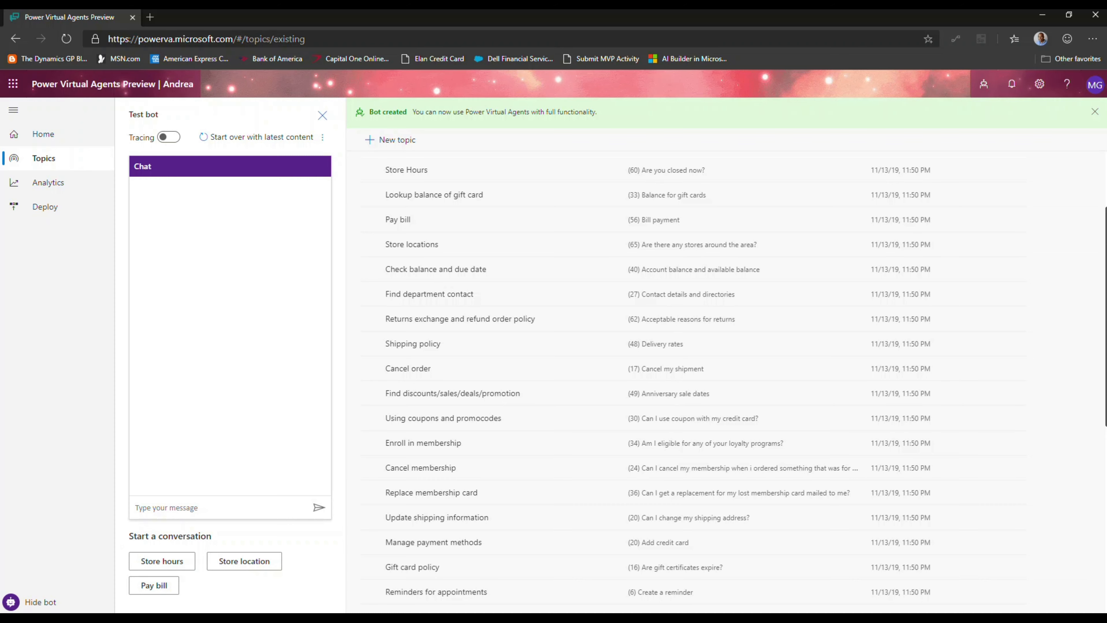
pyautogui.moveTo(1105, 227); pyautogui.dragTo(1079, 172)
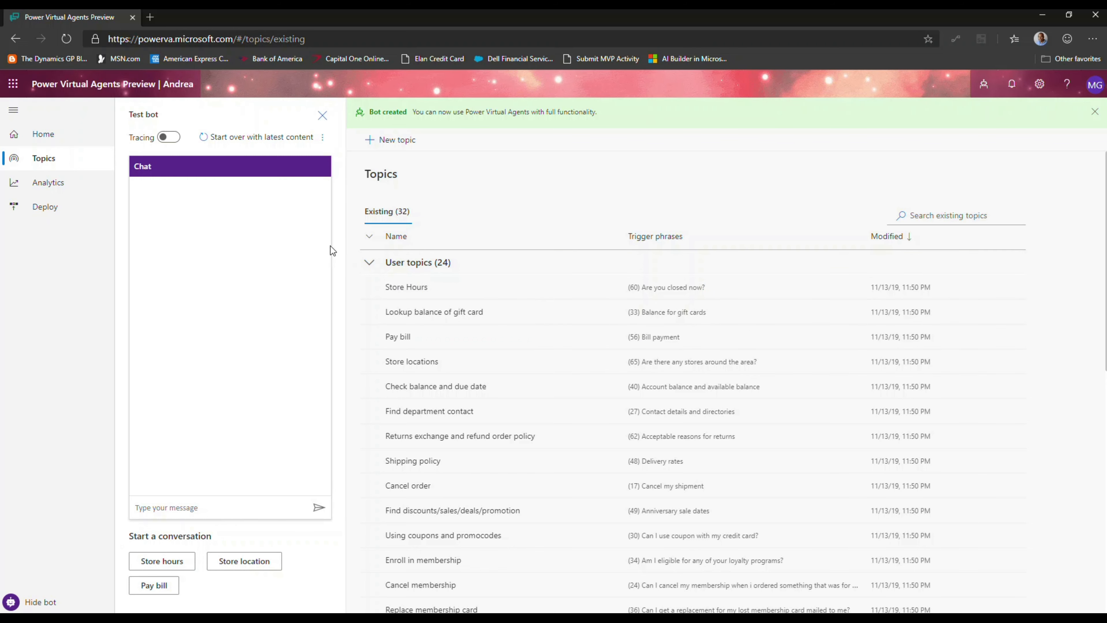
# Turn on tracing for the test bot and ask it "What time is the store closed?" and "Are you closed now?"
pyautogui.click(176, 139)
pyautogui.click(212, 509)
pyautogui.write('What time is the store closed?')
pyautogui.press('Return')
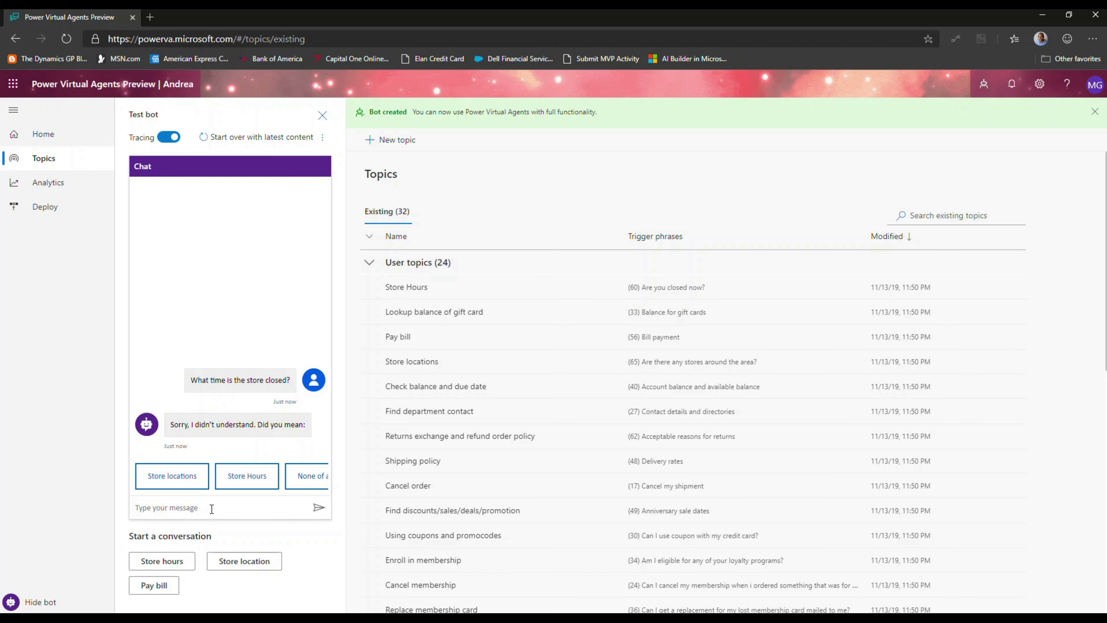
pyautogui.write('Are you closed now?')
pyautogui.press('Return')
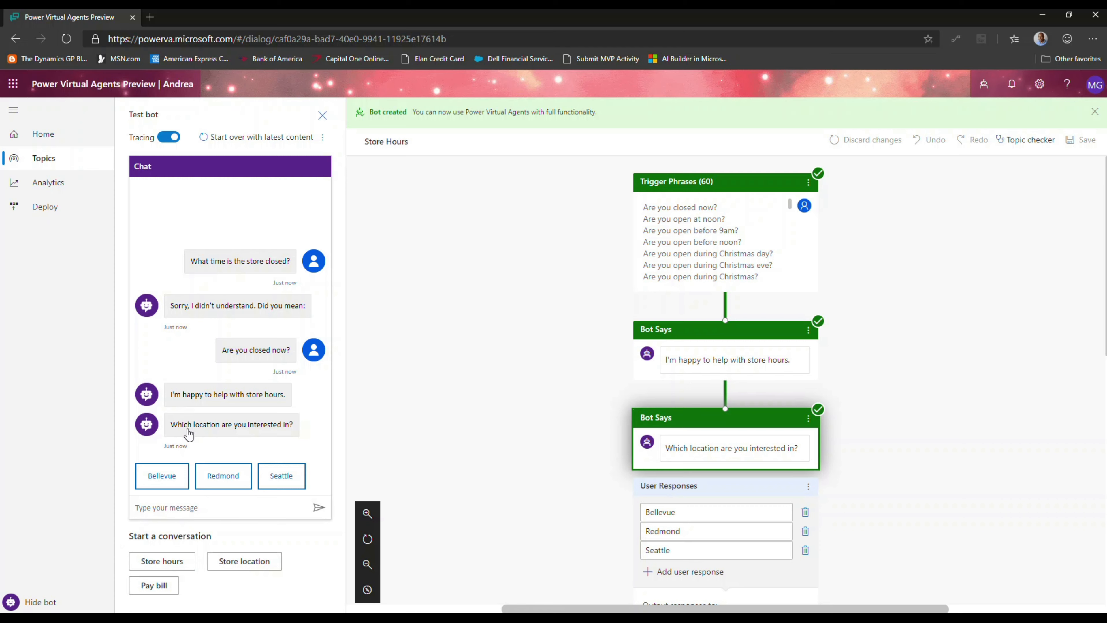
# Answer the test bot's follow-up questions with Redmond, No, and Talk to an agent
pyautogui.click(225, 481)
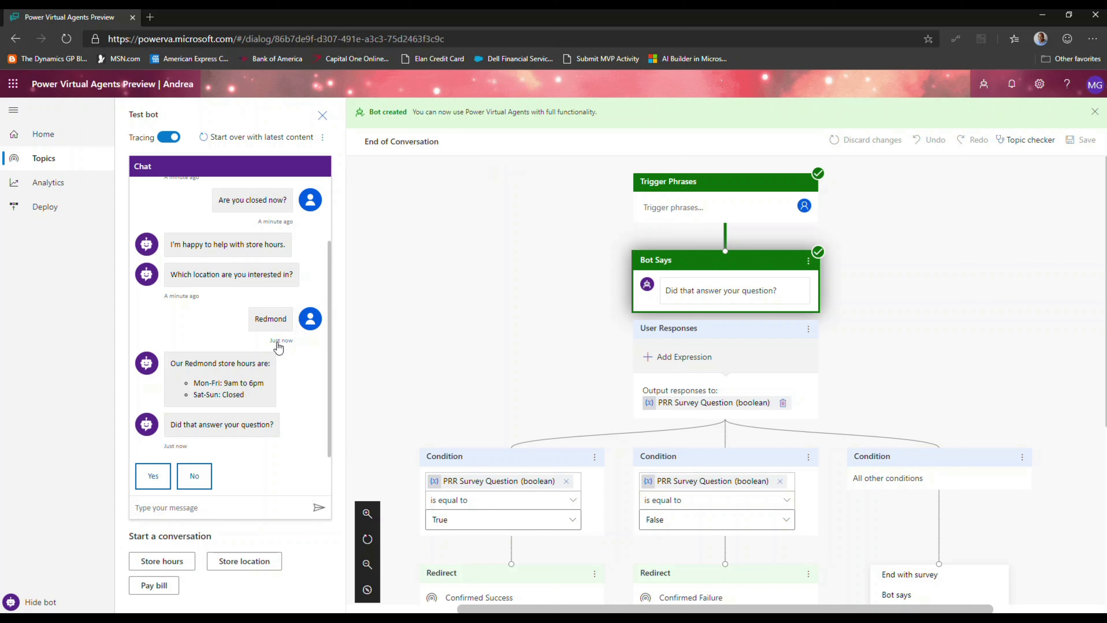
pyautogui.click(195, 476)
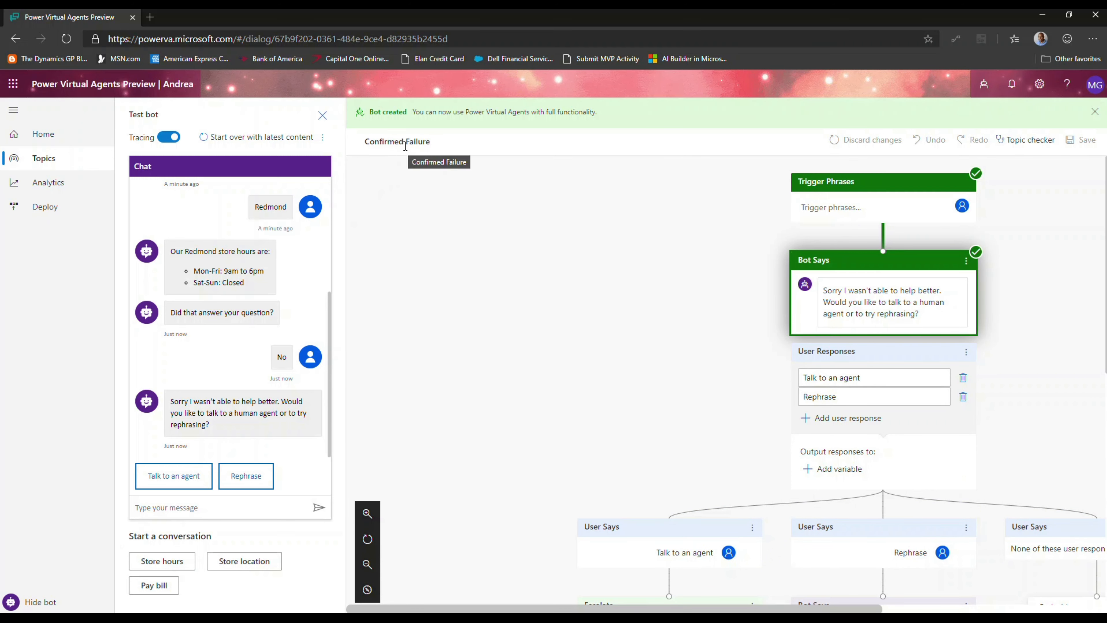
pyautogui.click(192, 476)
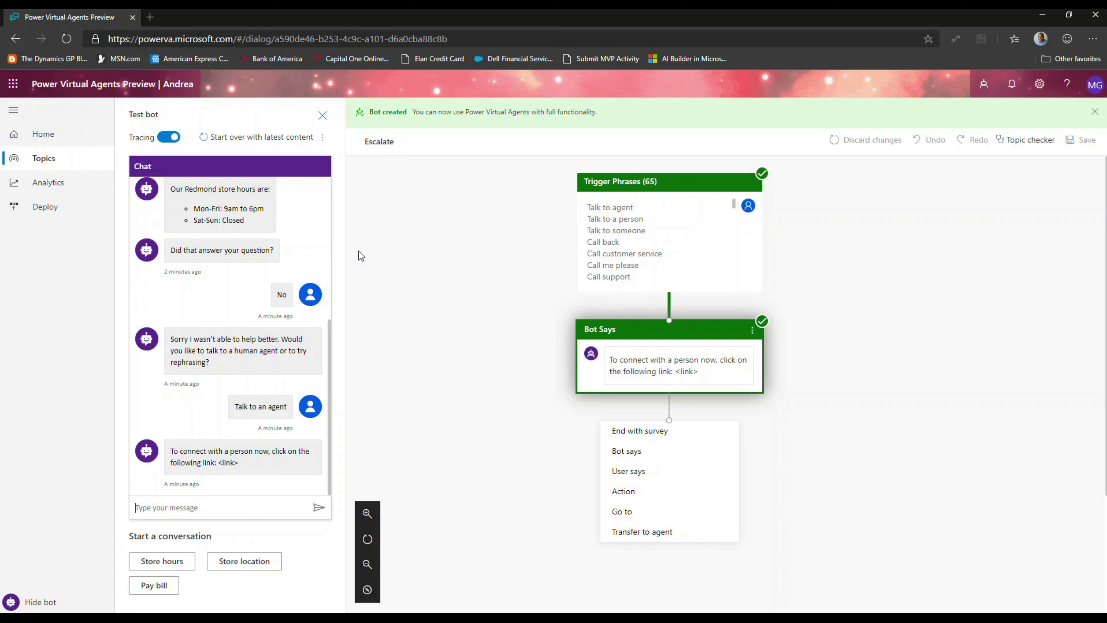
# Return to the existing topics and open the setup of the "Manage my account" user topic
pyautogui.click(52, 160)
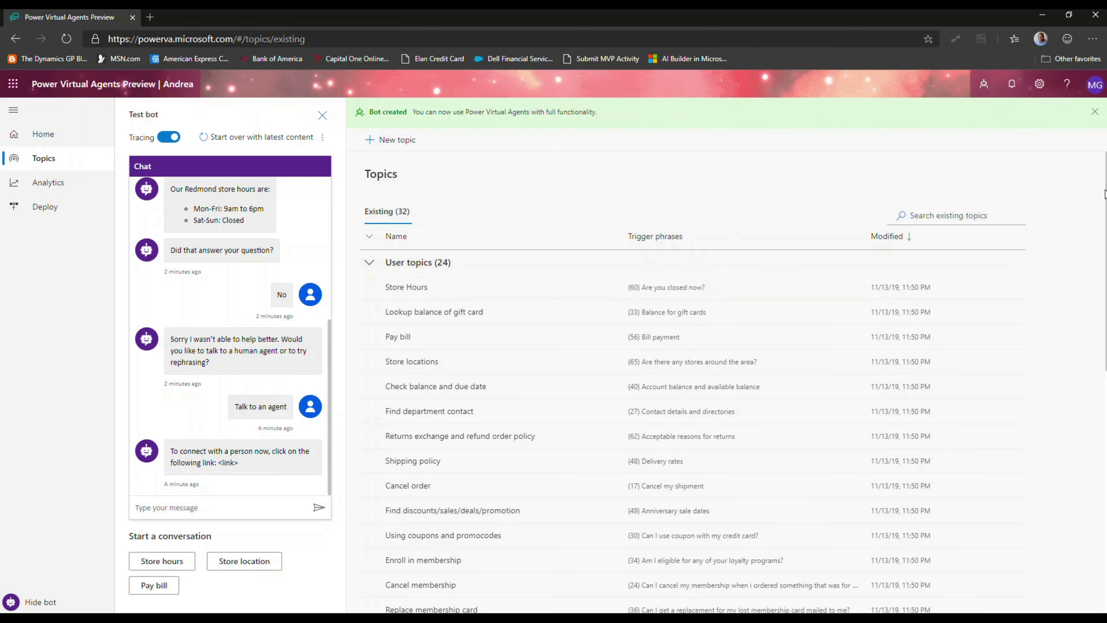
pyautogui.scroll(-12, 1105, 194)
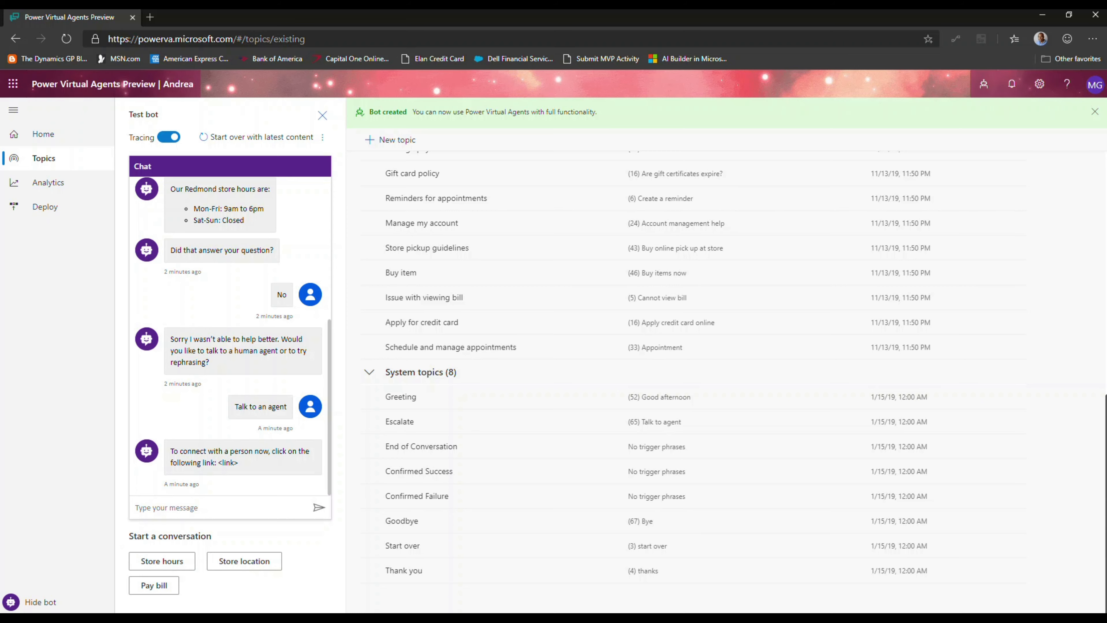
pyautogui.scroll(12, 1104, 180)
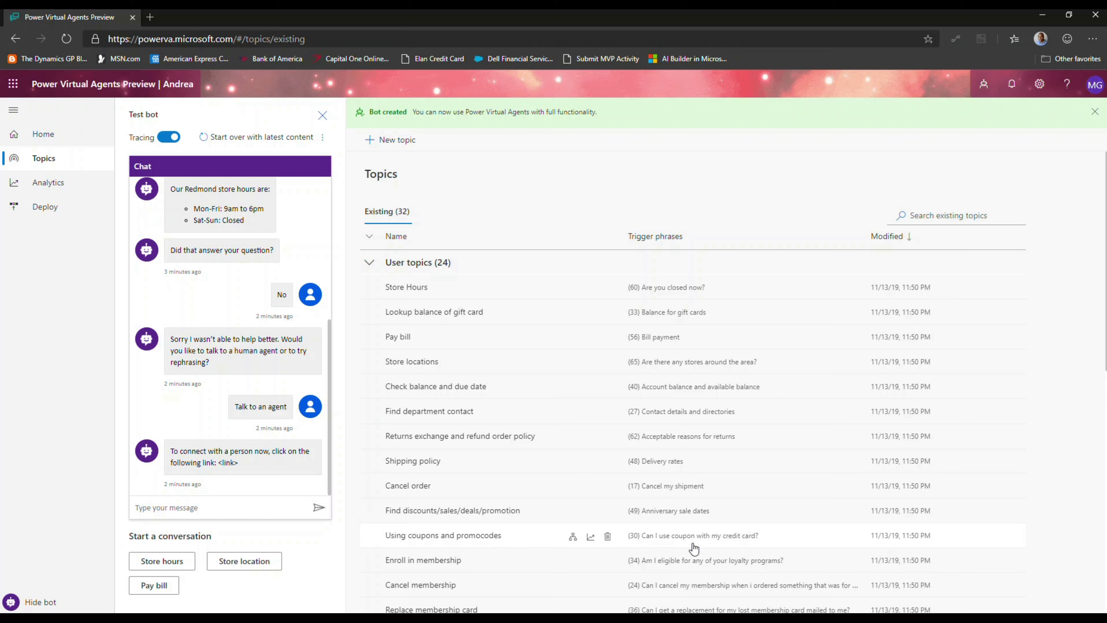
pyautogui.scroll(-2, 1102, 318)
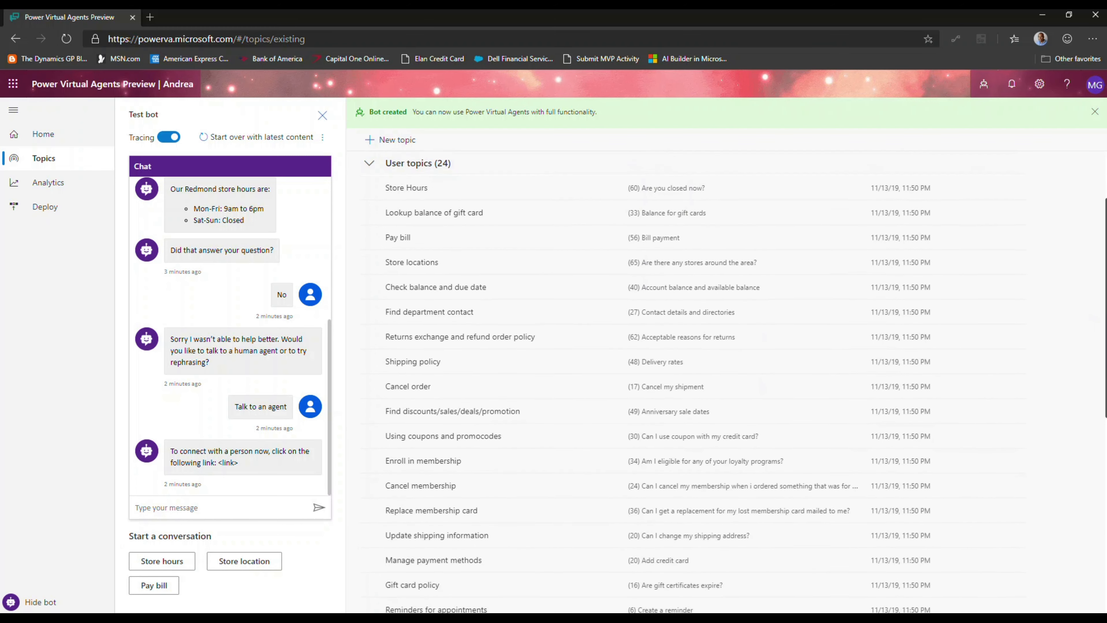
pyautogui.scroll(-2, 654, 380)
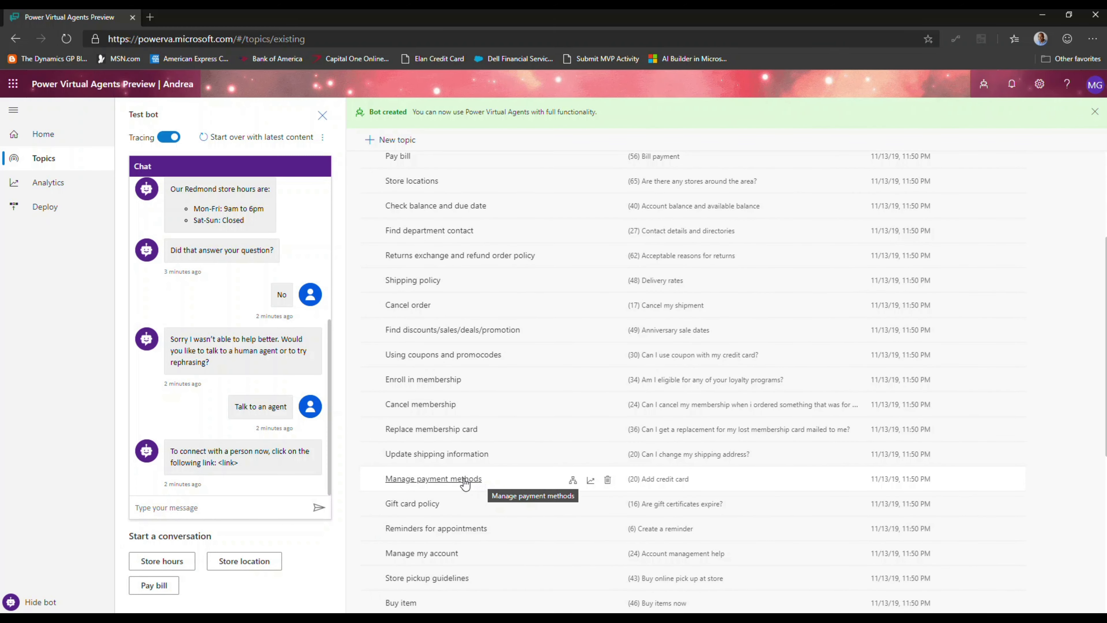
pyautogui.click(457, 552)
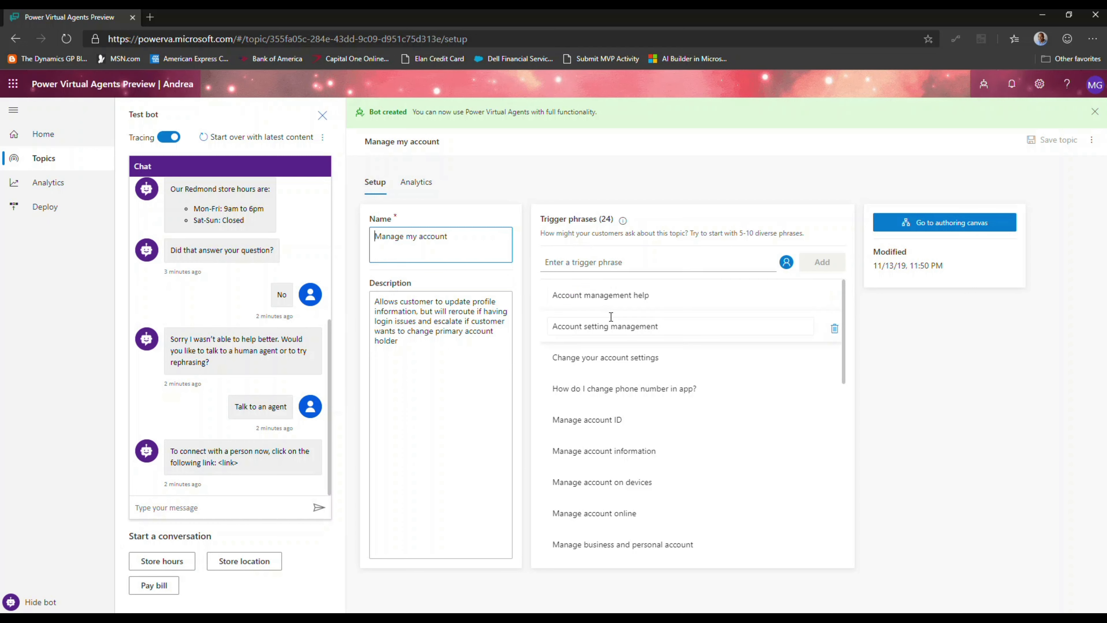
# Add the trigger phrase "Change my account information" to the Manage my account topic
pyautogui.click(580, 264)
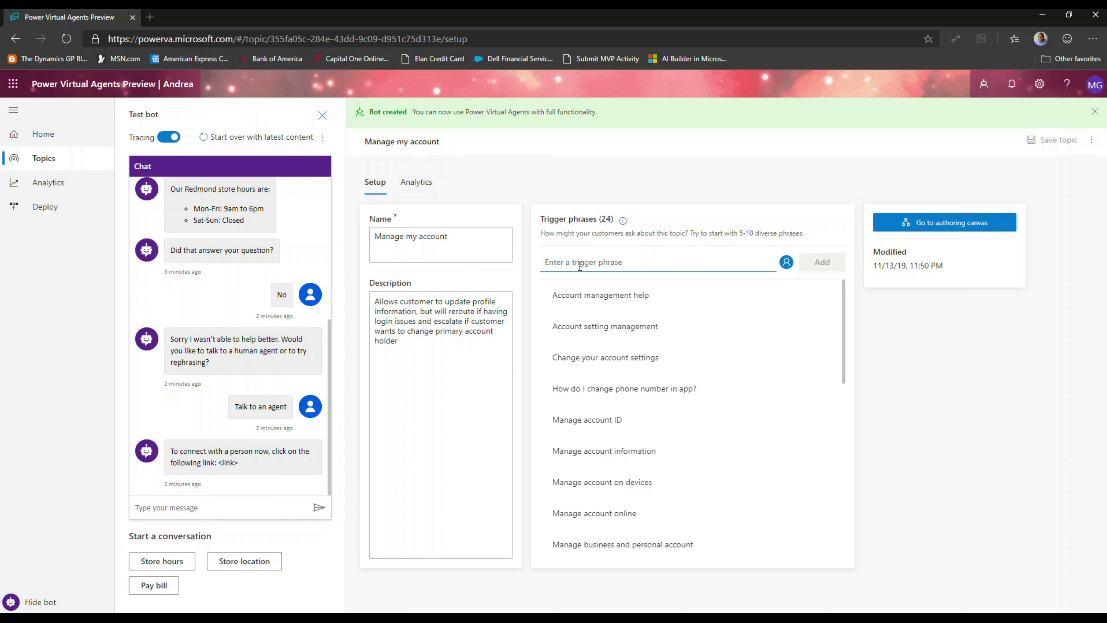
pyautogui.write('Change ')
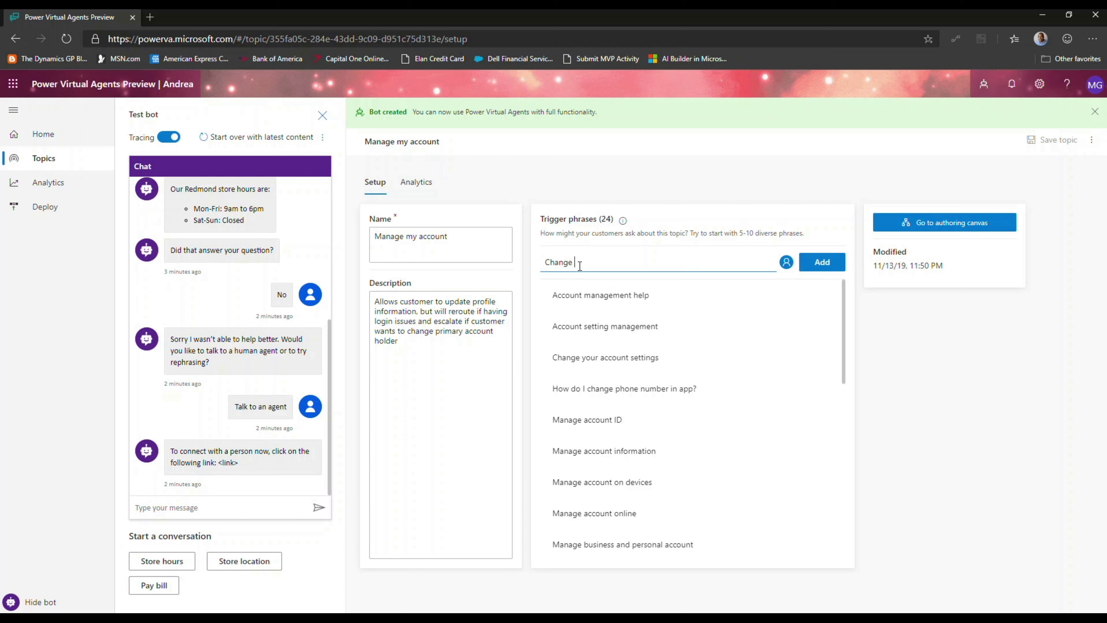
pyautogui.write('iny account information')
pyautogui.click(823, 265)
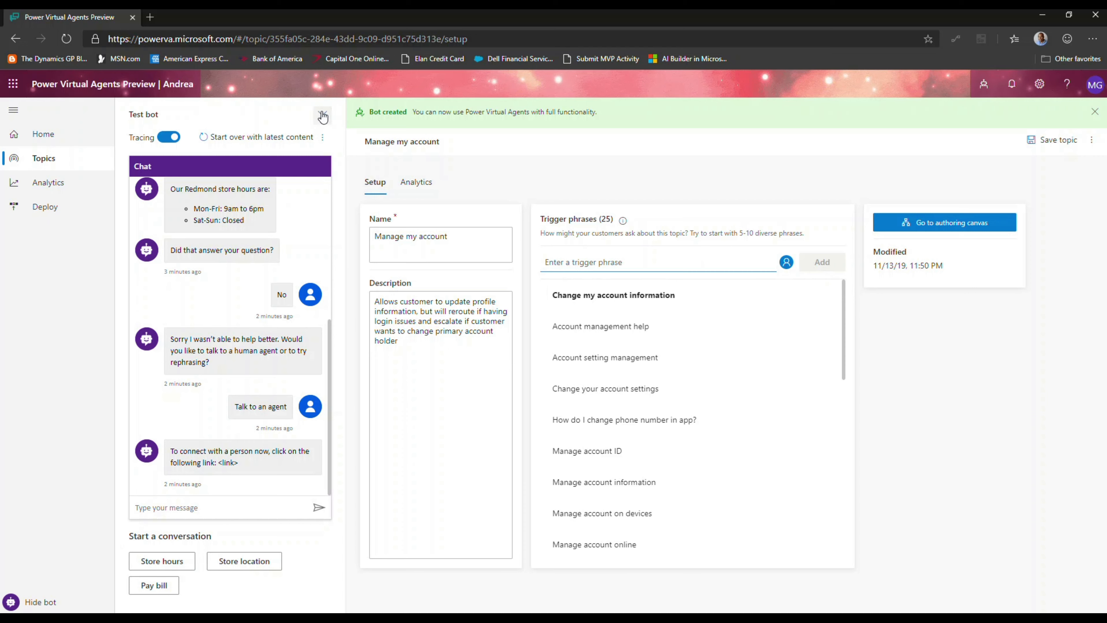
# Restart the test chat with the latest content and send "Change my account information", staying on the topic's setup page
pyautogui.click(293, 138)
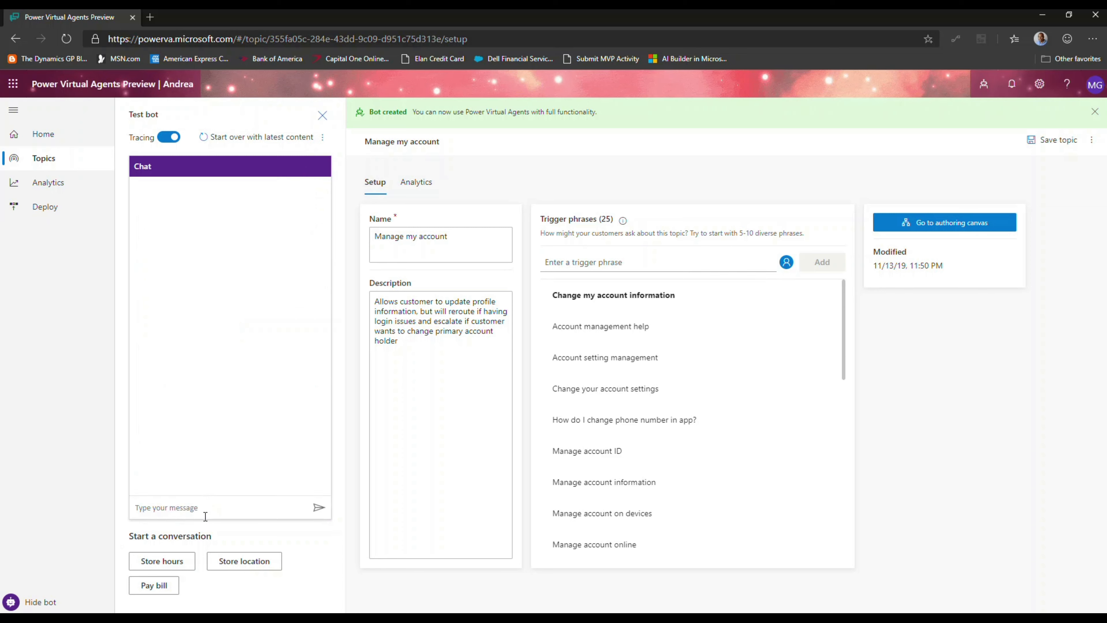
pyautogui.write('Change my account information')
pyautogui.click(318, 508)
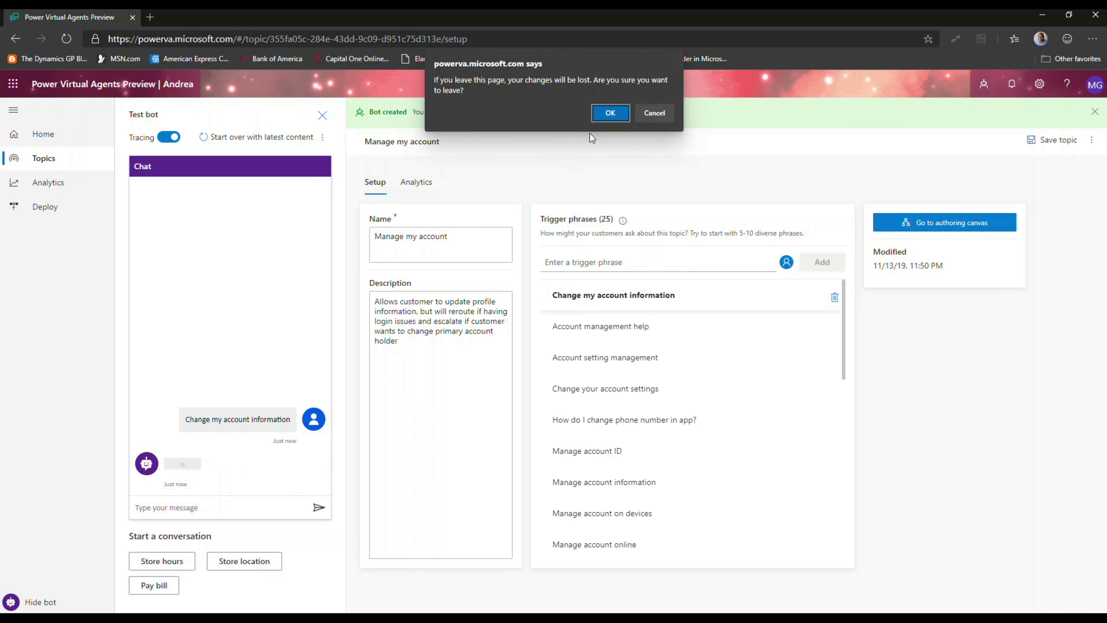
pyautogui.click(645, 114)
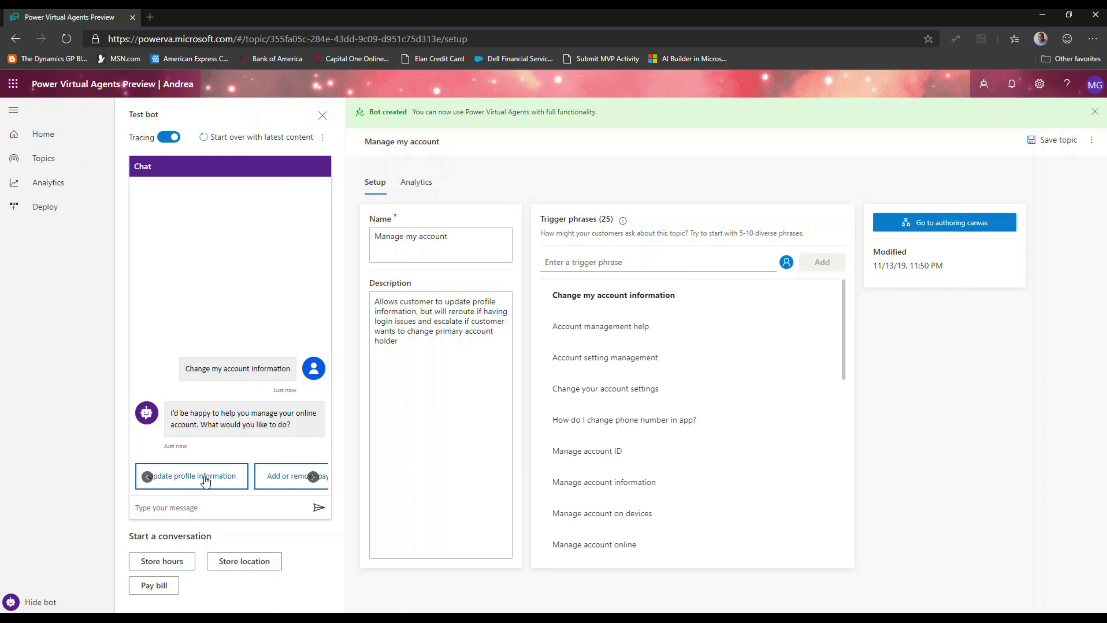
# Open the Manage my account authoring canvas, discarding unsaved changes, and answer the test bot with Update profile information
pyautogui.click(951, 229)
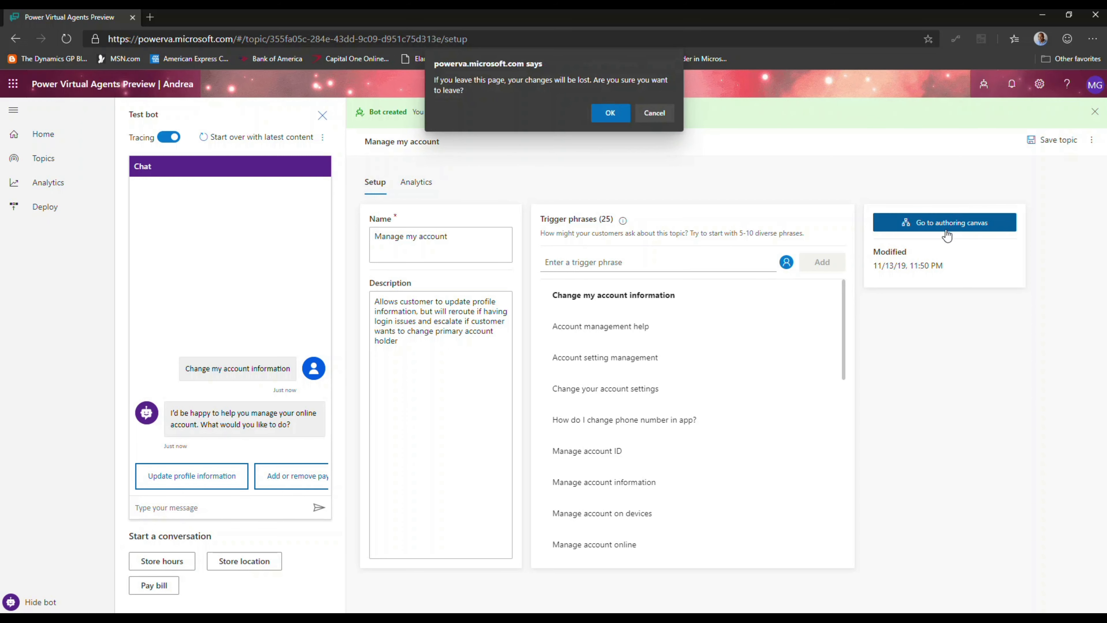
pyautogui.click(611, 114)
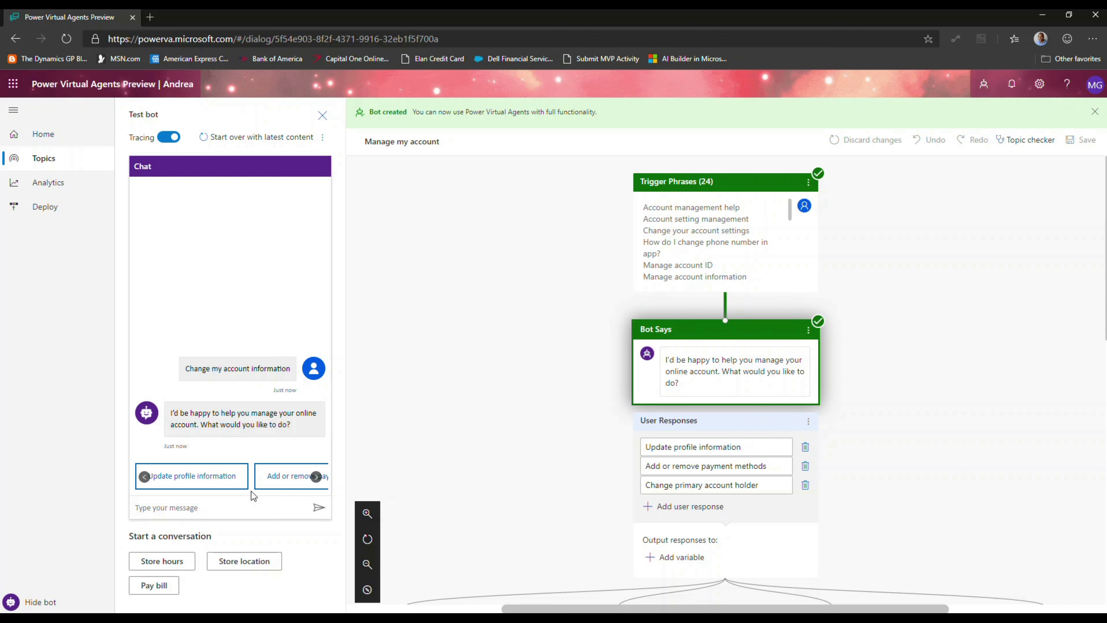
pyautogui.click(220, 482)
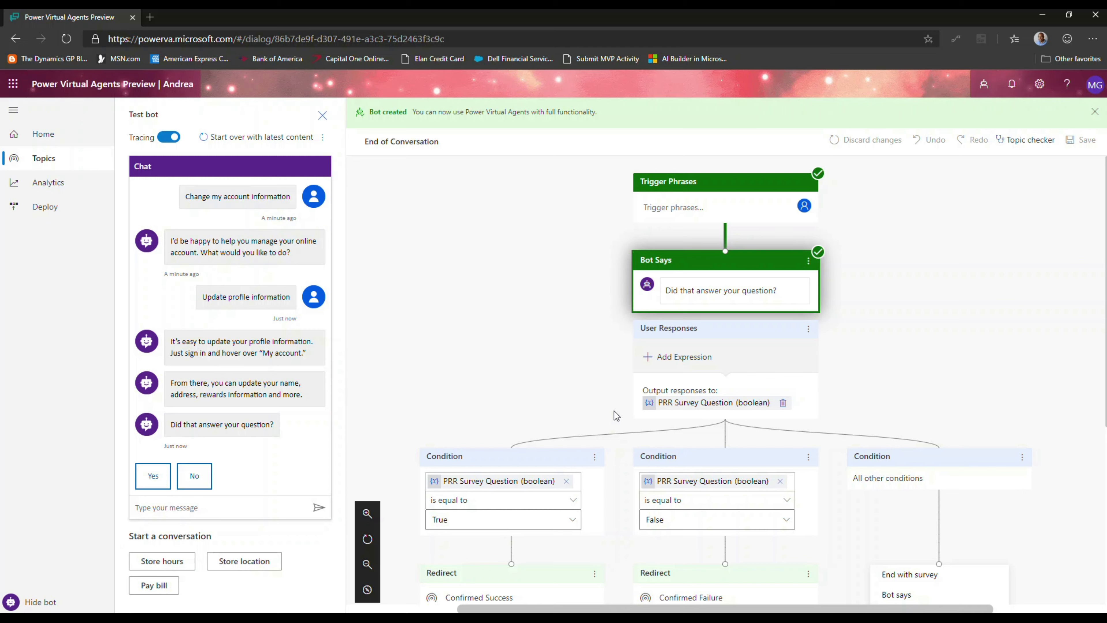
# Open the bot's Custom website deployment configuration and publish the bot
pyautogui.click(52, 211)
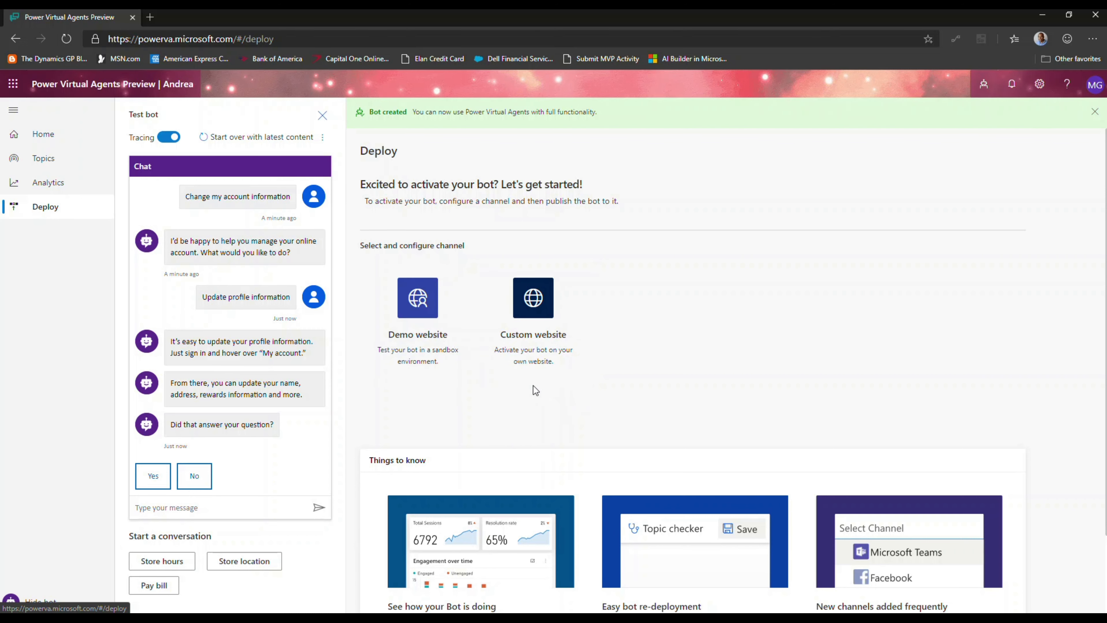
pyautogui.click(511, 343)
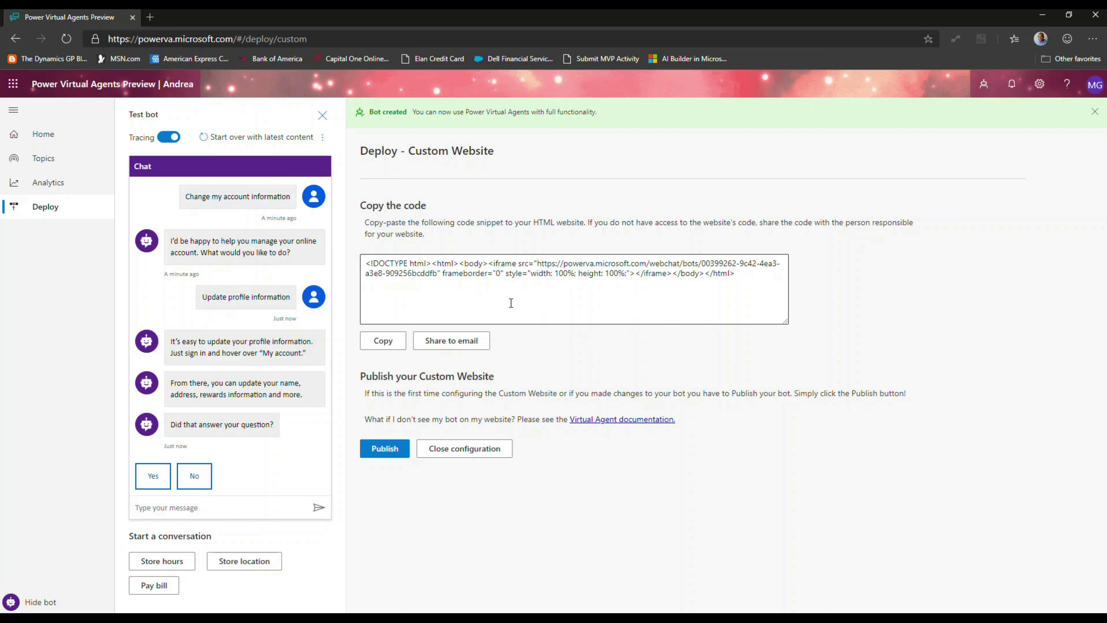
pyautogui.moveTo(736, 274); pyautogui.dragTo(365, 263)
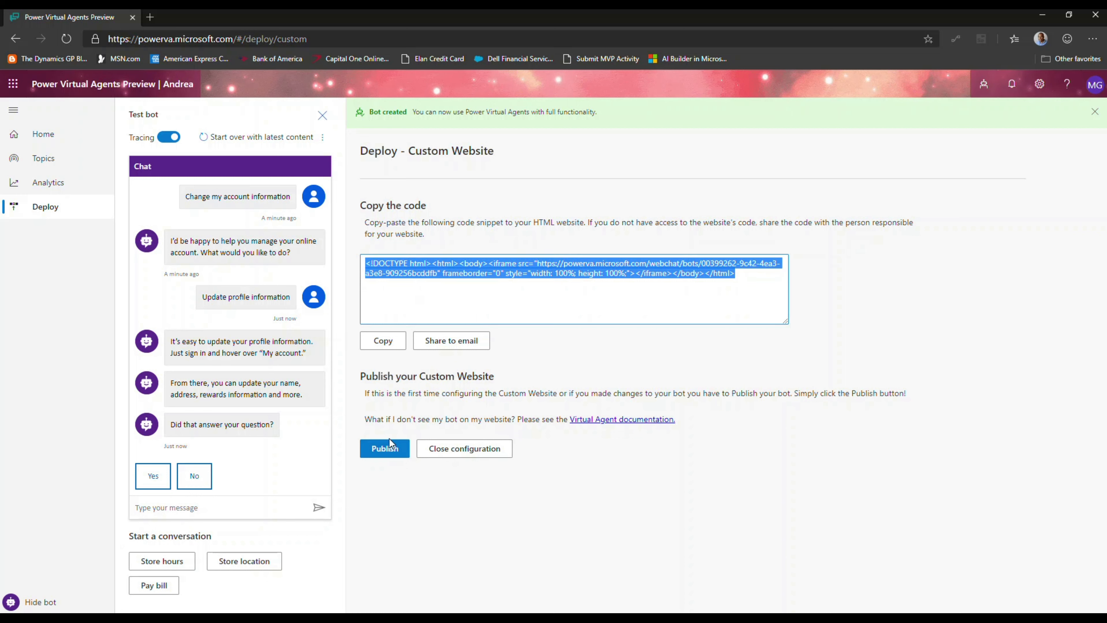
pyautogui.click(389, 449)
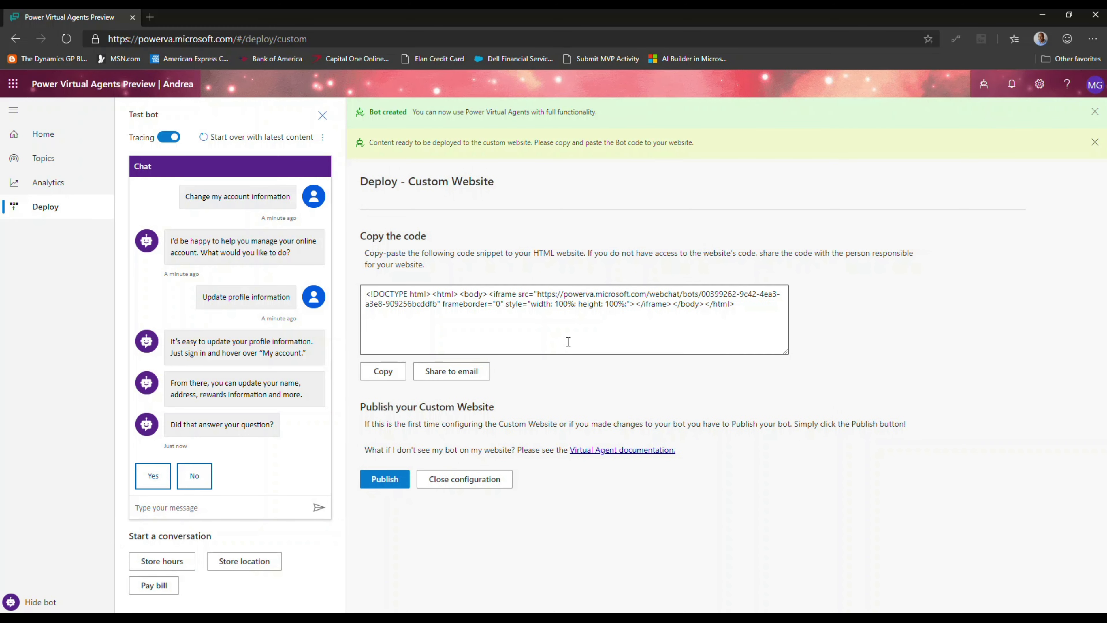
# Copy the webchat URL from the iframe code snippet and open it in a new browser tab
pyautogui.click(538, 295)
pyautogui.click(540, 294)
pyautogui.moveTo(540, 295); pyautogui.dragTo(438, 323)
pyautogui.hotkey('ctrl', 'c')
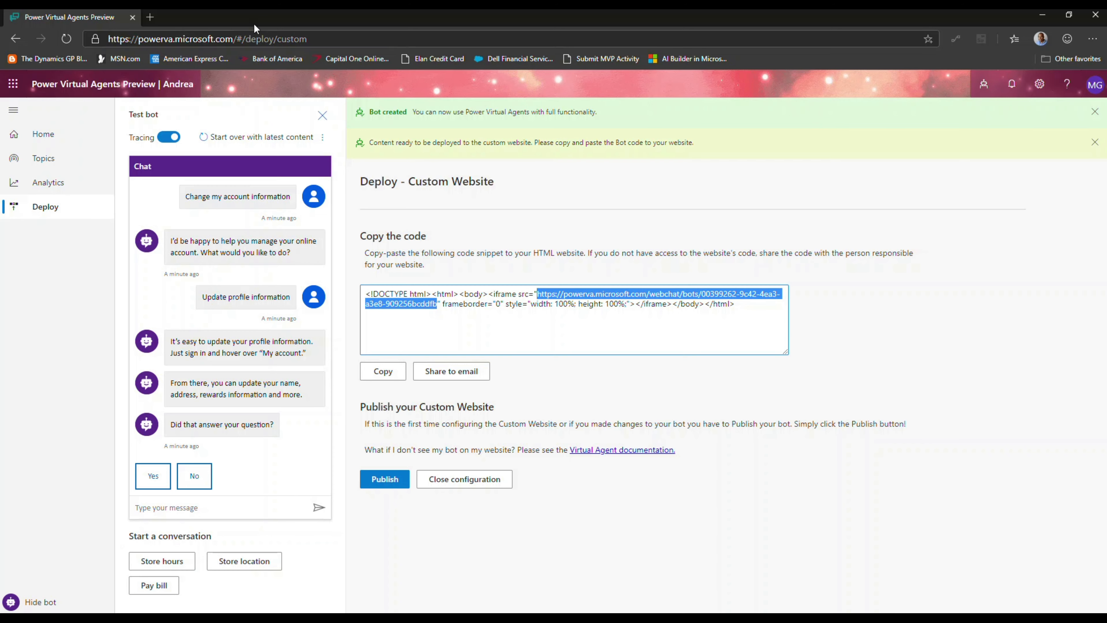
pyautogui.click(150, 17)
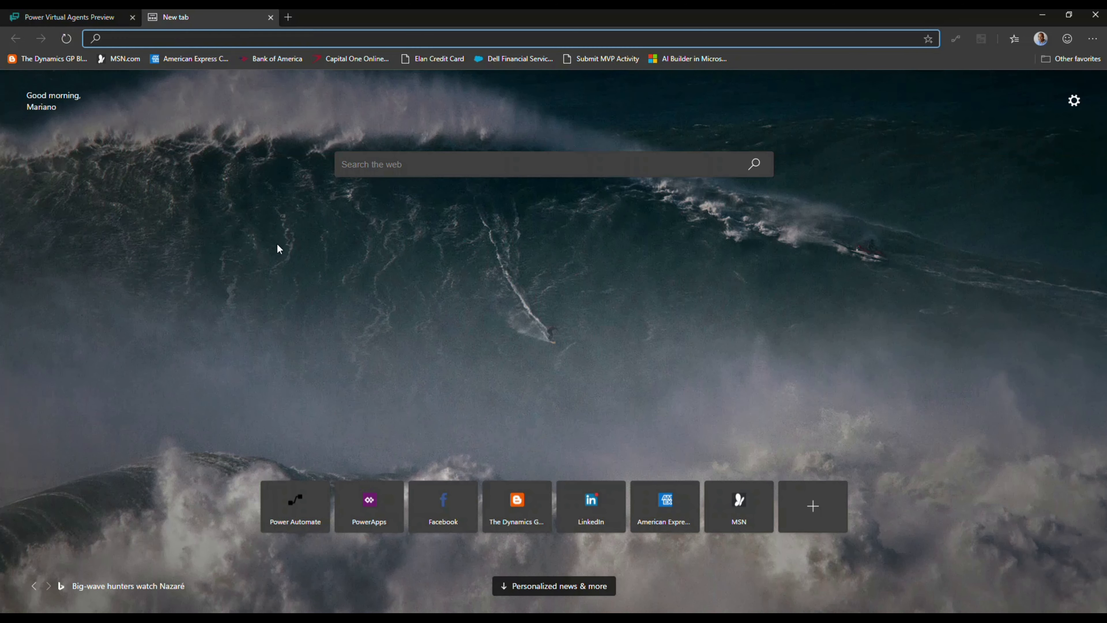
pyautogui.hotkey('ctrl', 'v')
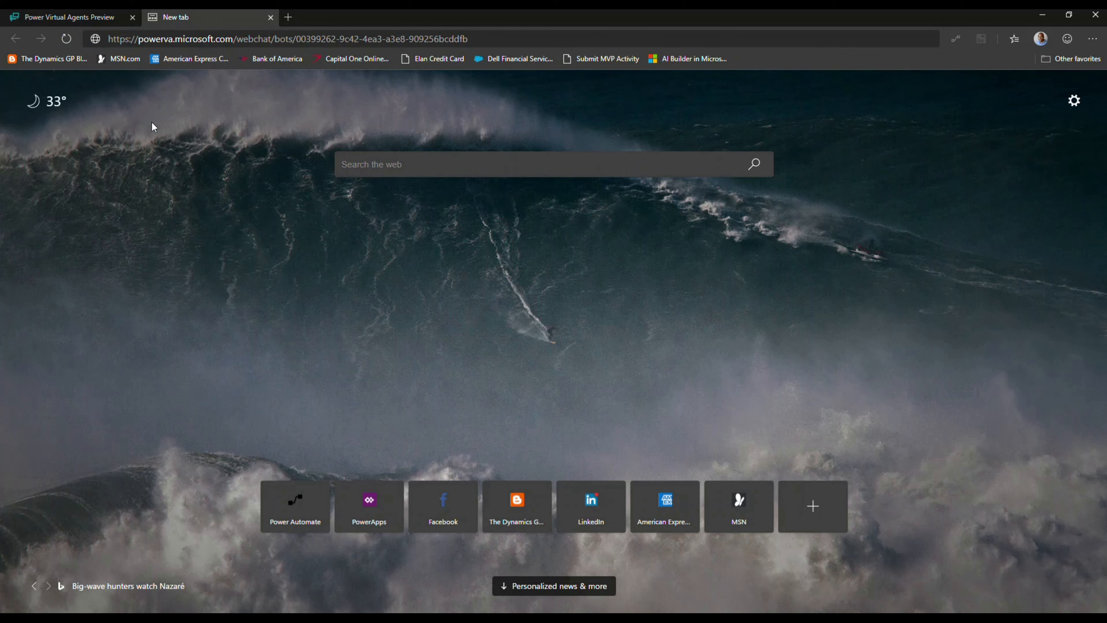
pyautogui.click(479, 38)
pyautogui.click(479, 38)
pyautogui.press('Return')
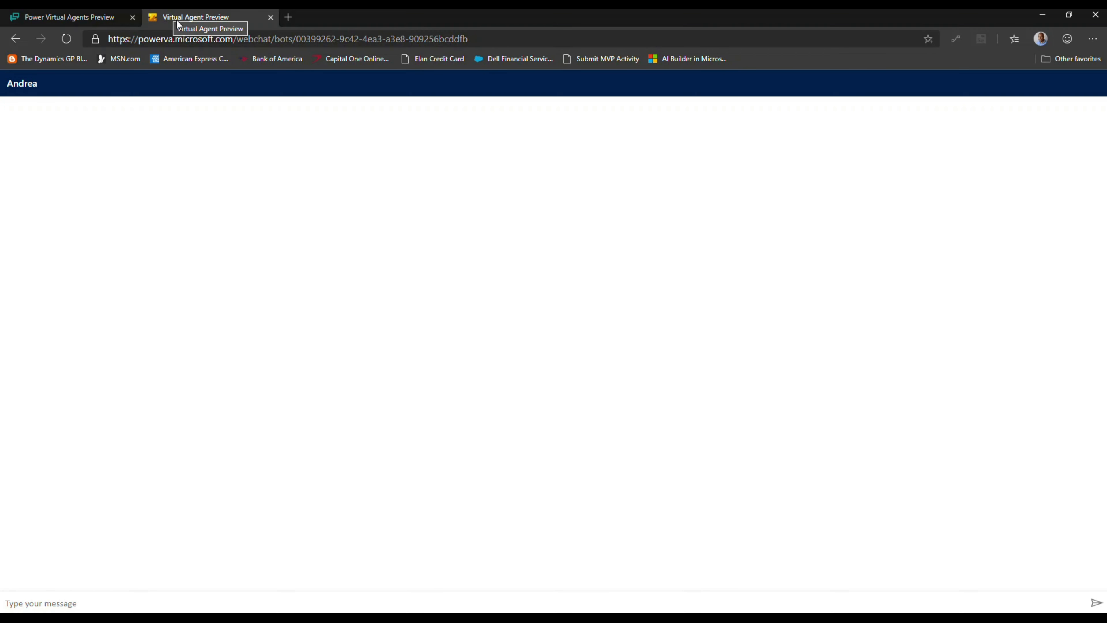
# Detach the Virtual Agent Preview tab into its own smaller window over the deployment page
pyautogui.moveTo(197, 23); pyautogui.dragTo(348, 61)
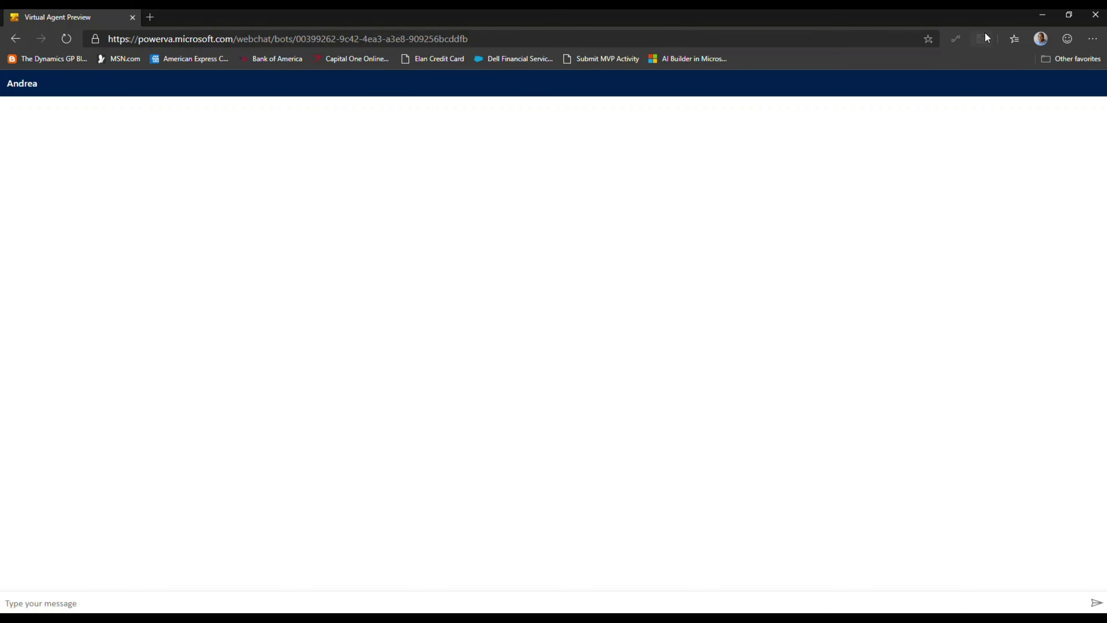
pyautogui.click(1069, 15)
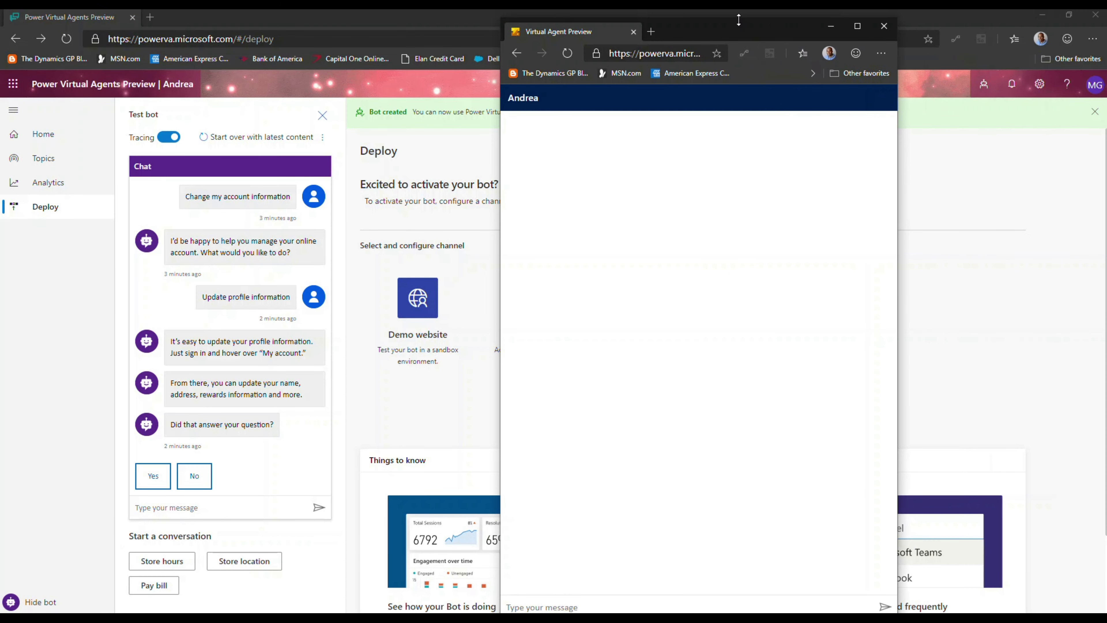
pyautogui.moveTo(745, 18)
pyautogui.mouseDown()
pyautogui.moveTo(746, 61)
pyautogui.moveTo(743, 38)
pyautogui.mouseUp()
# Send "Change my account information" to the published bot and answer its question with Add or remove payment methods
pyautogui.click(617, 575)
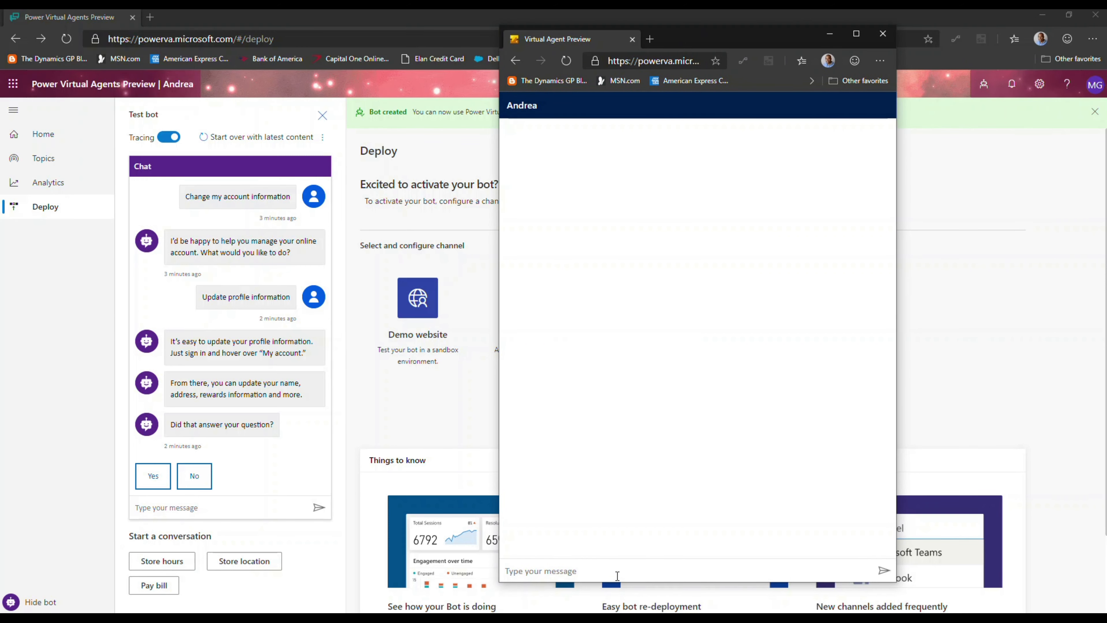
pyautogui.write('Change my account information')
pyautogui.press('Return')
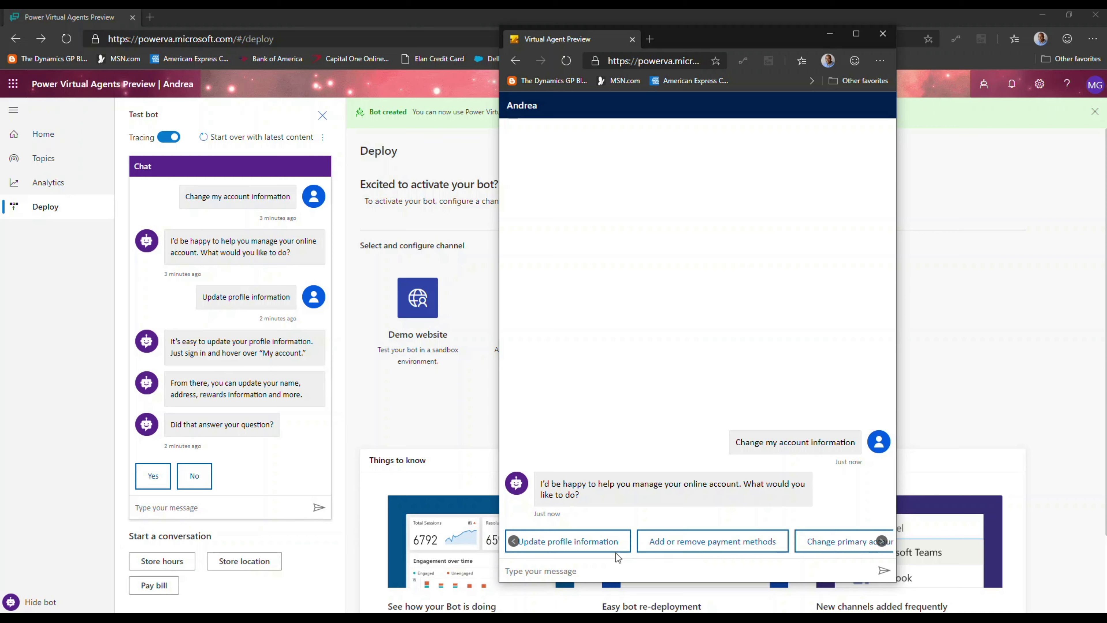
pyautogui.click(683, 548)
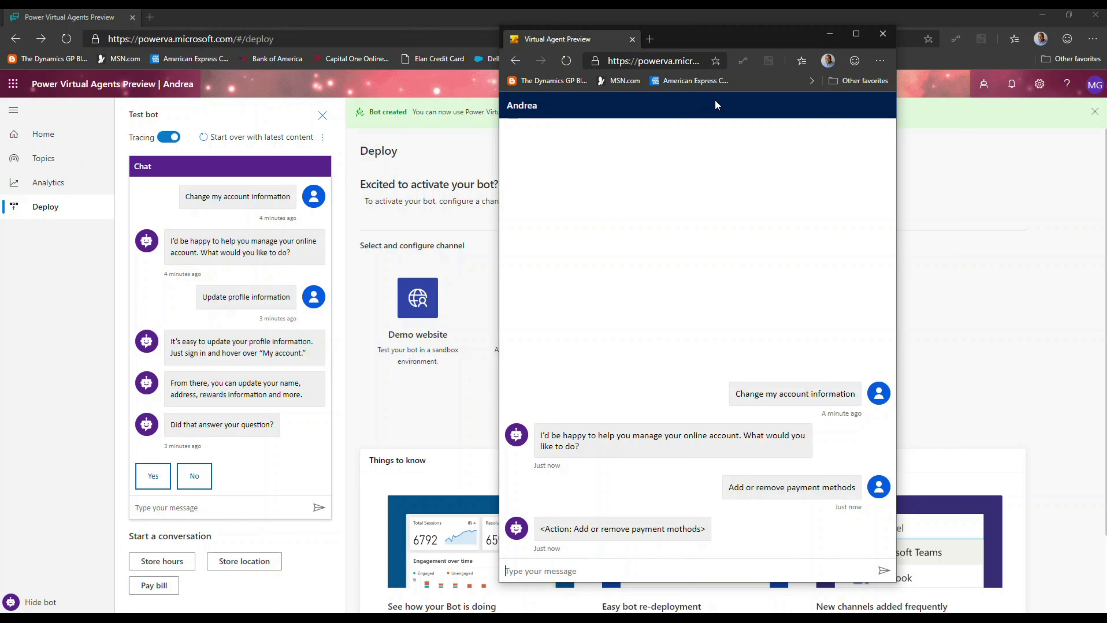
# Close the published bot's window and return to the bot's Home page to view its learning resources
pyautogui.click(888, 38)
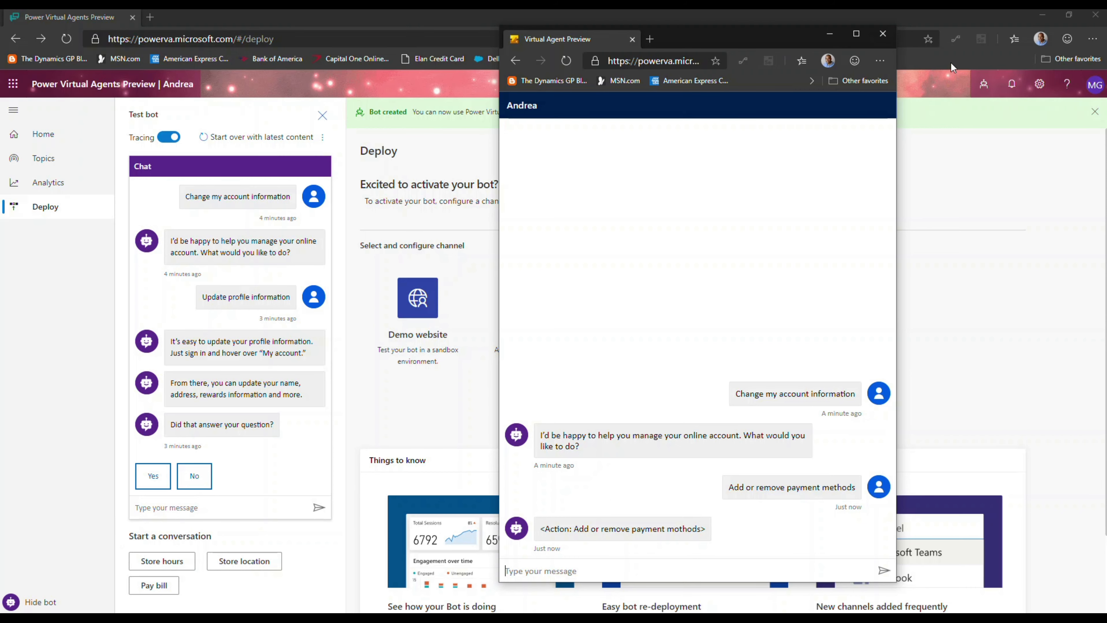
pyautogui.click(43, 135)
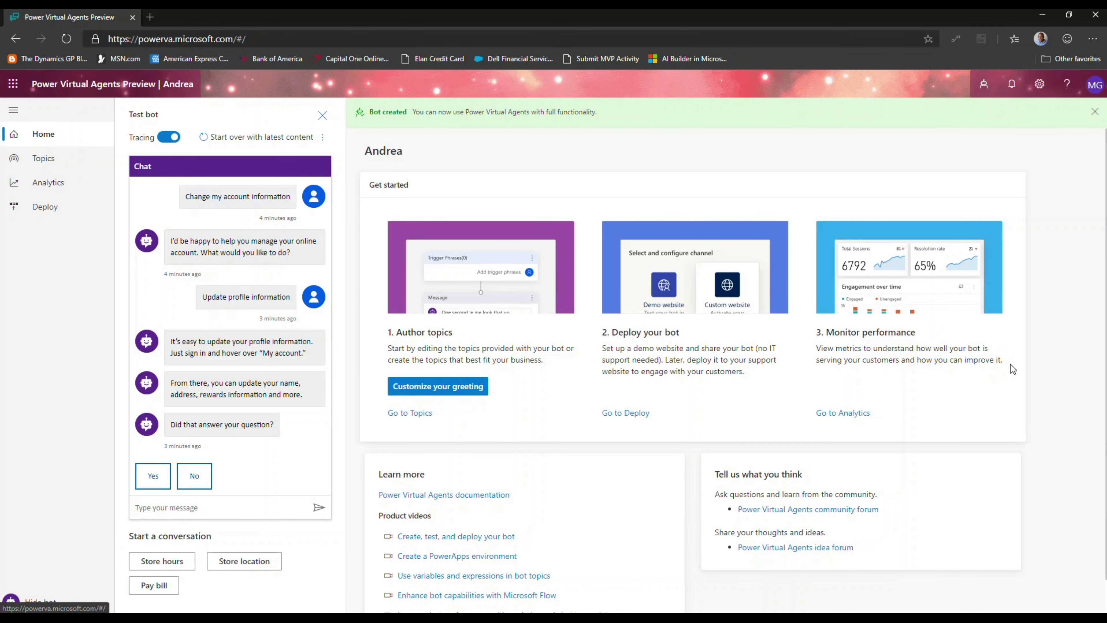
pyautogui.scroll(-1, 1088, 323)
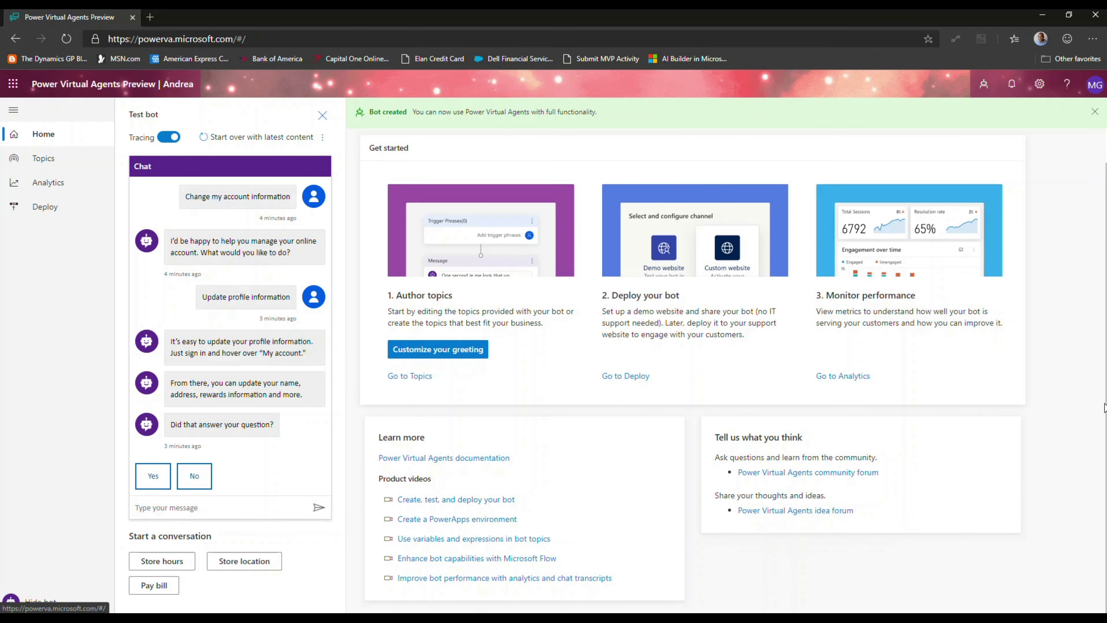